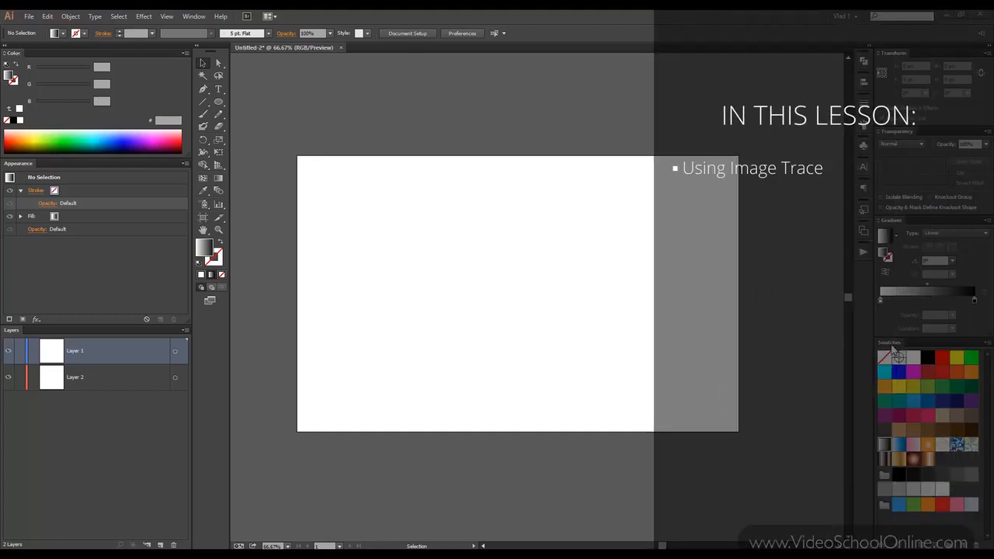
Show the Color Guide panel and move it up above the artboard's upper-right area
{"action": "left_click", "coordinate": [201, 19]}
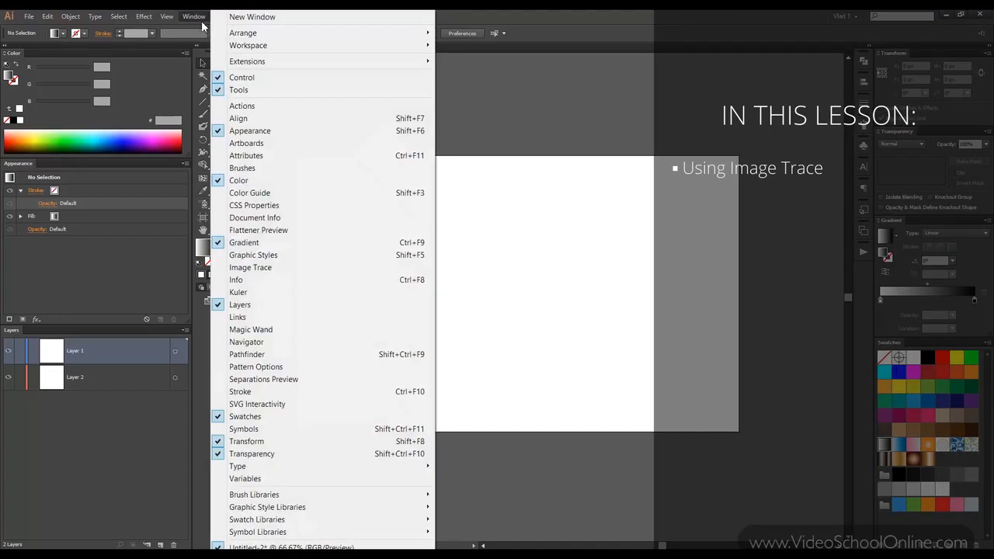
{"action": "left_click", "coordinate": [291, 194]}
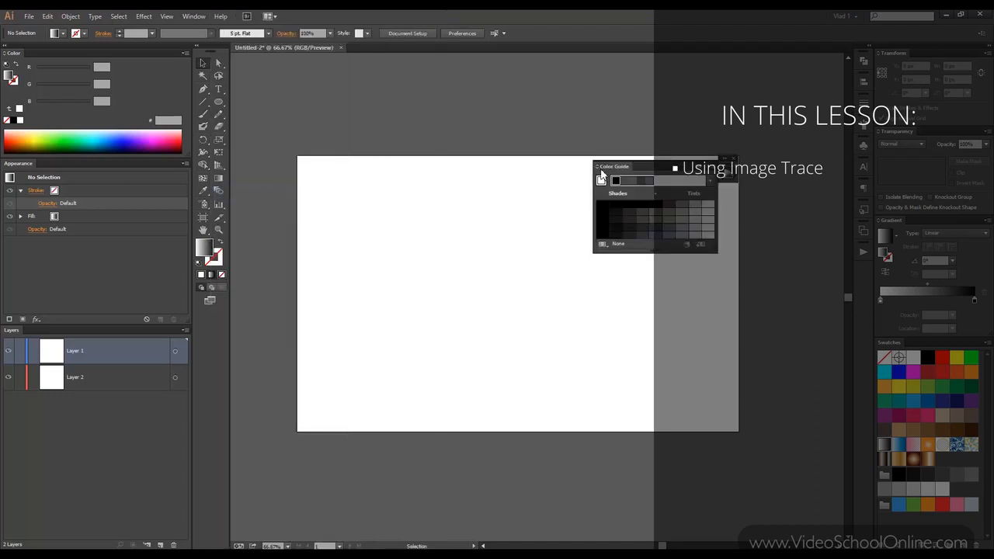
{"action": "left_click_drag", "start_coordinate": [600, 171], "coordinate": [732, 65]}
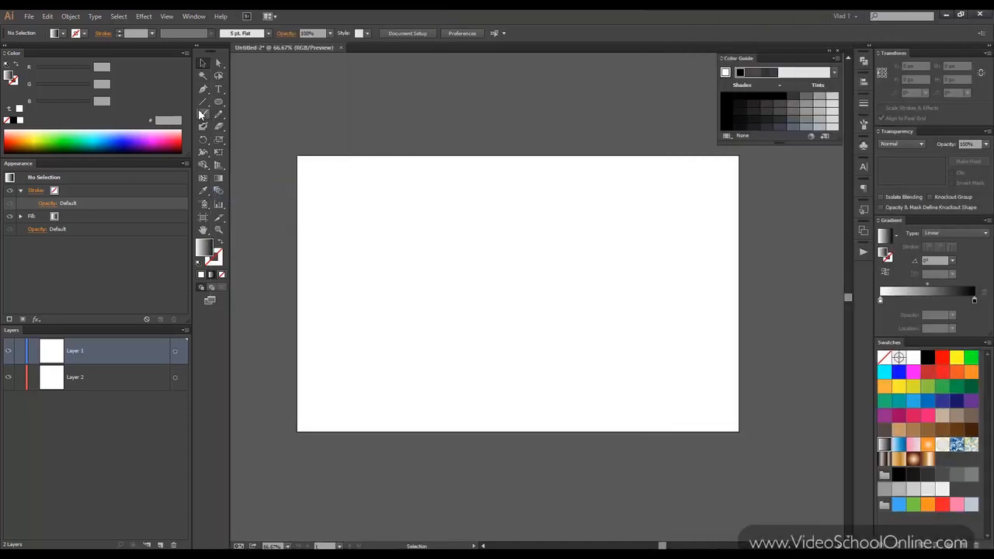
Draw a rectangle about 305 by 286 px on the artboard and fill it with the black swatch
{"action": "left_click_drag", "start_coordinate": [218, 102], "coordinate": [266, 100]}
{"action": "left_click_drag", "start_coordinate": [328, 203], "coordinate": [434, 302]}
{"action": "left_click", "coordinate": [203, 63]}
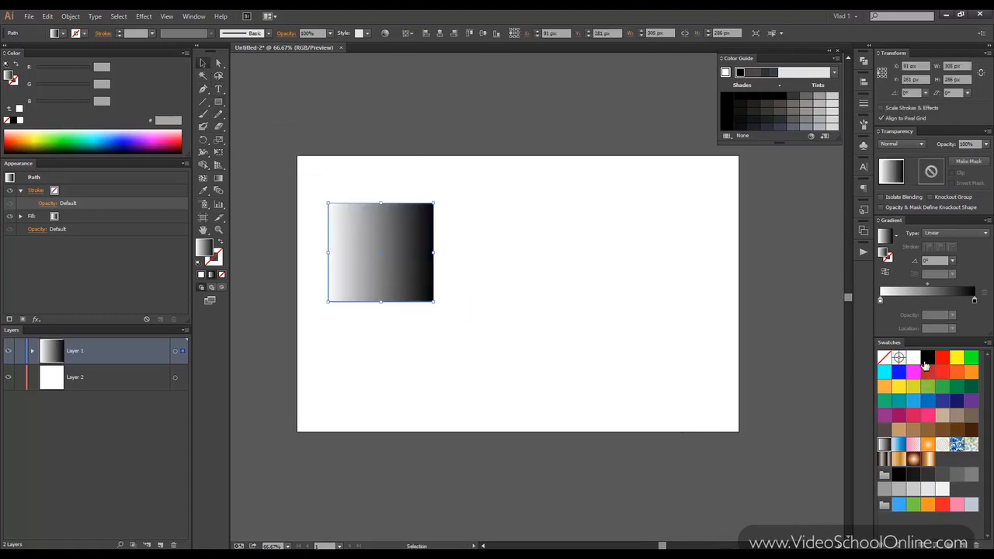
{"action": "left_click", "coordinate": [927, 357]}
{"action": "scroll", "coordinate": [312, 178], "scroll_direction": "up", "scroll_amount": 1}
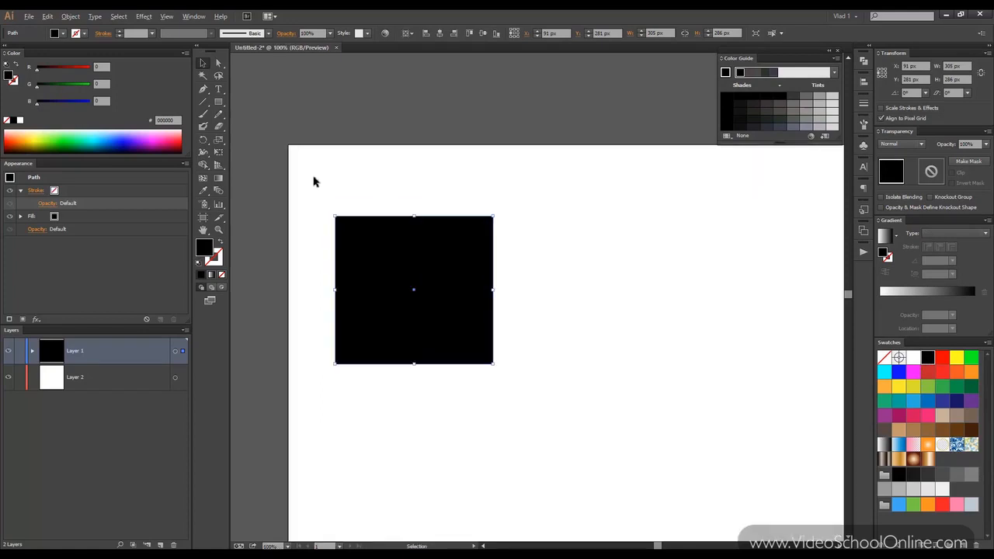
{"action": "scroll", "coordinate": [324, 203], "scroll_direction": "up", "scroll_amount": 1}
{"action": "mouse_move", "coordinate": [329, 207]}
{"action": "left_mouse_down"}
{"action": "mouse_move", "coordinate": [338, 200]}
{"action": "mouse_move", "coordinate": [344, 210]}
{"action": "left_mouse_up"}
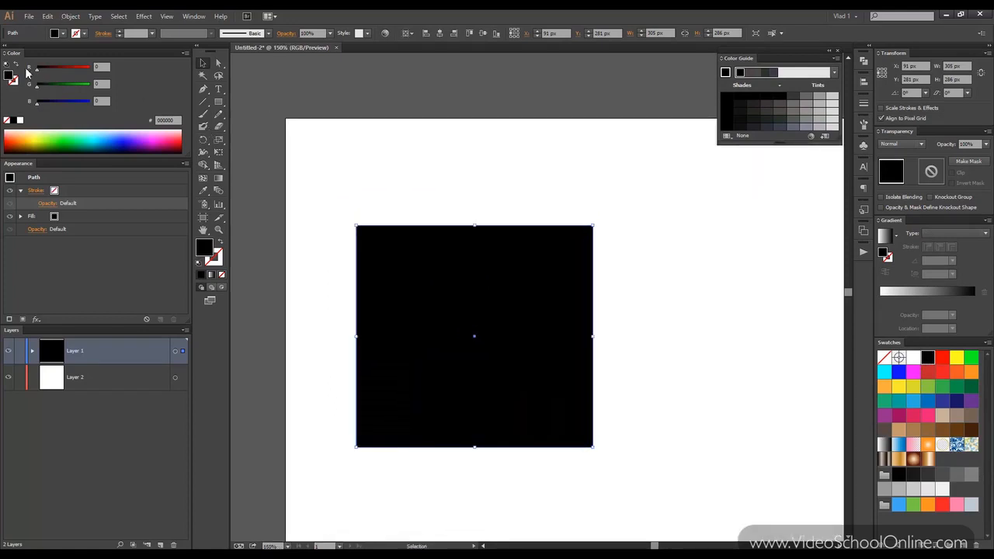
Switch the rectangle's color sliders to Grayscale with K at 100%, and inspect the black swatch's options
{"action": "left_click", "coordinate": [185, 53]}
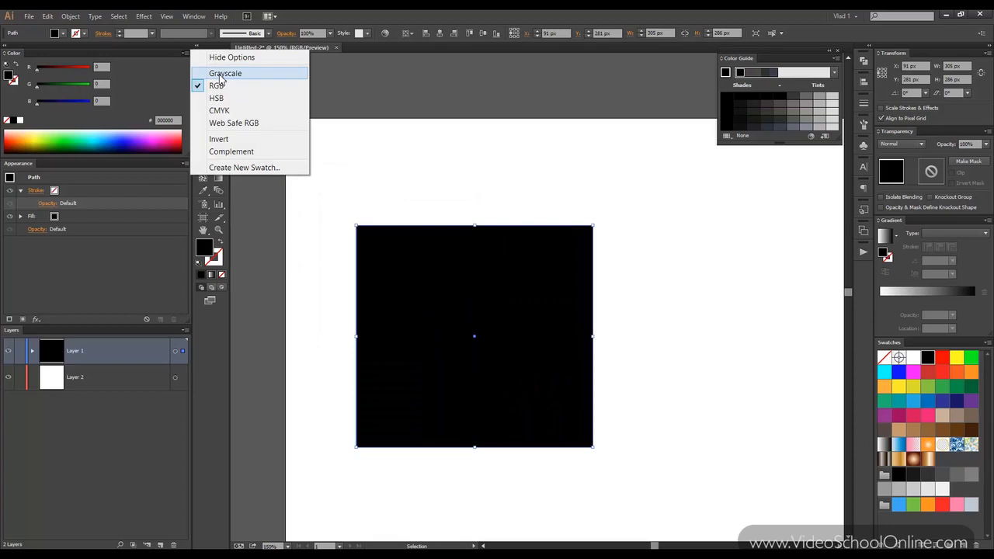
{"action": "left_click", "coordinate": [184, 54]}
{"action": "left_click", "coordinate": [184, 54]}
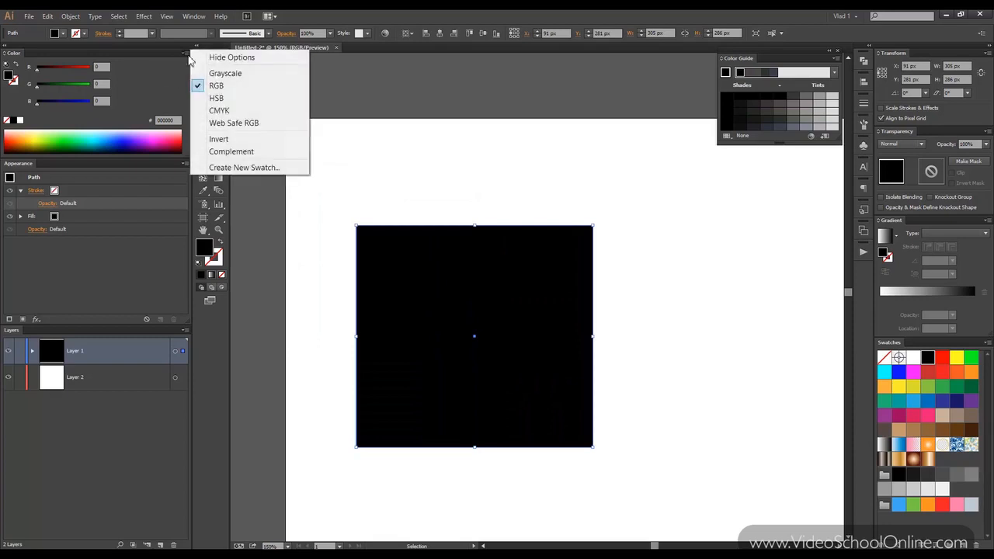
{"action": "left_click", "coordinate": [225, 73]}
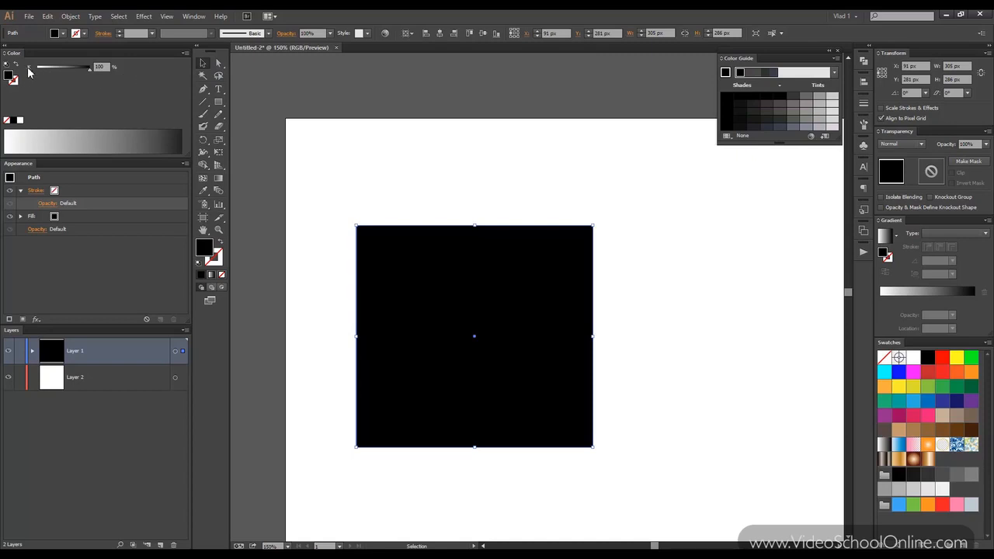
{"action": "mouse_move", "coordinate": [85, 68]}
{"action": "left_mouse_down"}
{"action": "mouse_move", "coordinate": [43, 68]}
{"action": "mouse_move", "coordinate": [93, 68]}
{"action": "left_mouse_up"}
{"action": "double_click", "coordinate": [929, 358]}
{"action": "left_click", "coordinate": [552, 353]}
Return the color sliders to RGB and move the rectangle up and left to about X 44 px, Y 206 px
{"action": "left_click", "coordinate": [185, 55]}
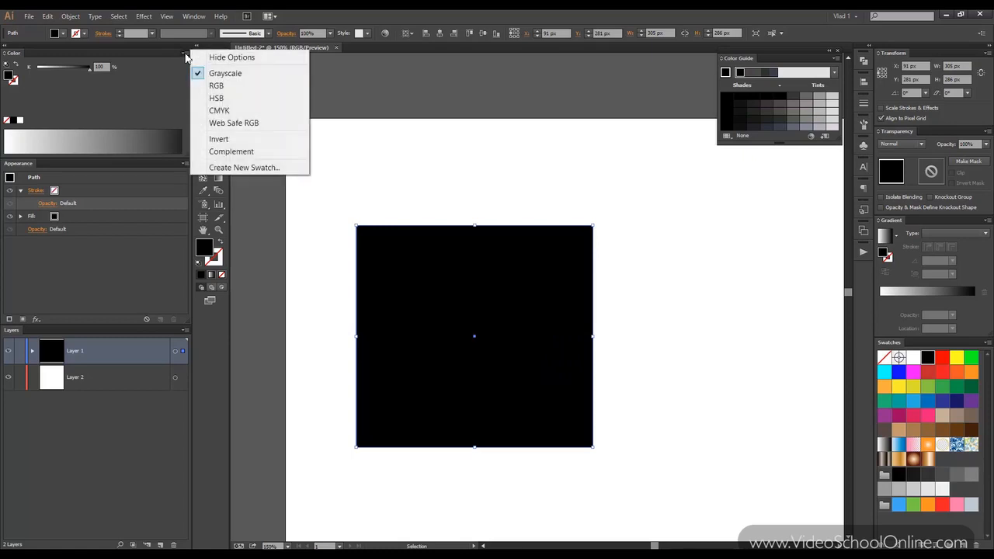
{"action": "left_click", "coordinate": [216, 87]}
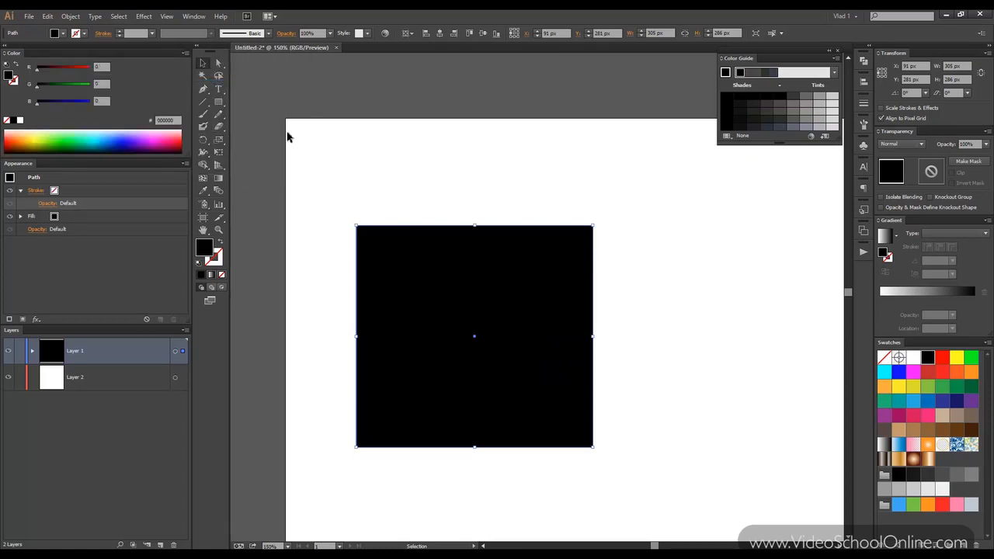
{"action": "left_click", "coordinate": [345, 135]}
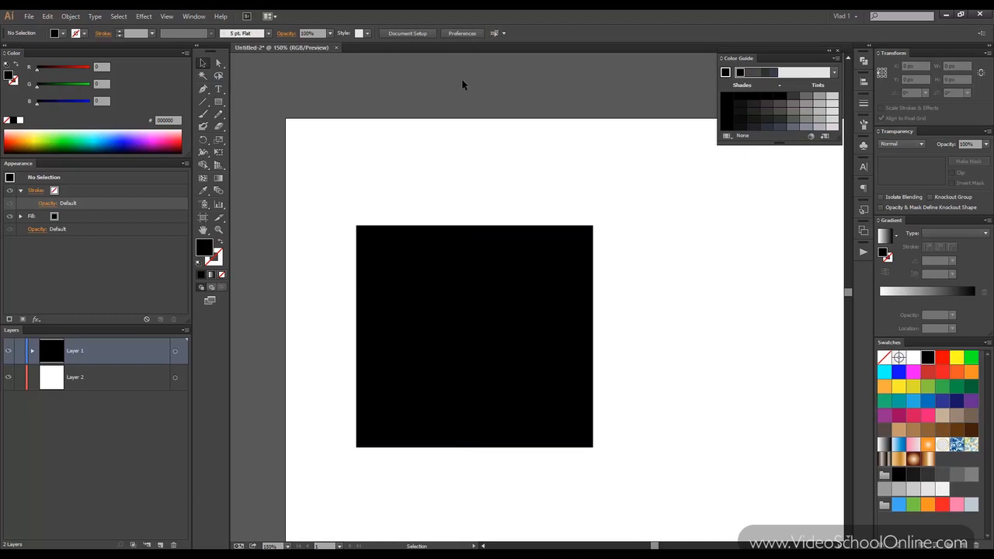
{"action": "left_click_drag", "start_coordinate": [428, 256], "coordinate": [388, 184]}
{"action": "left_click_drag", "start_coordinate": [442, 266], "coordinate": [447, 279]}
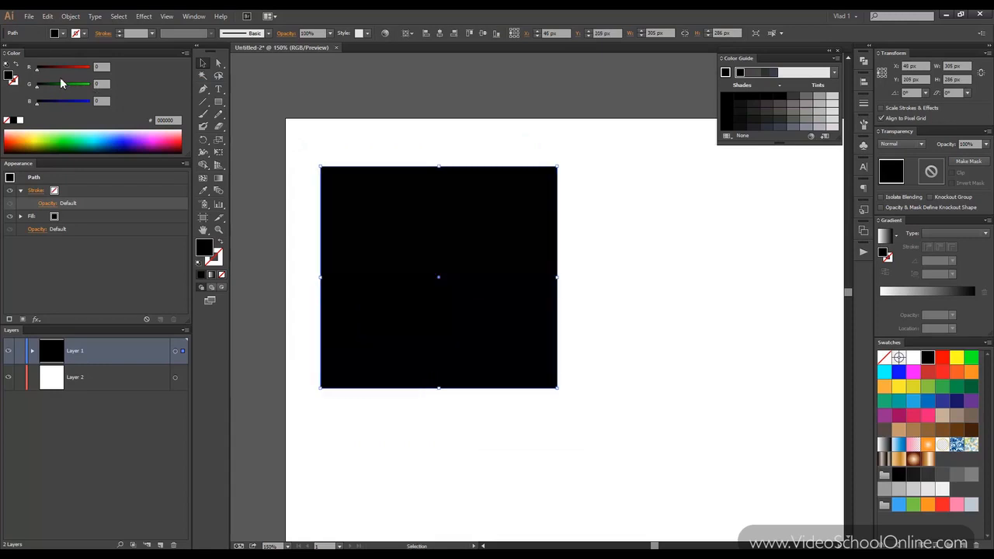
Reset the rectangle to the default fill and stroke, swap them, and try the None and black presets on the fill
{"action": "left_click", "coordinate": [16, 66]}
{"action": "left_click", "coordinate": [16, 66]}
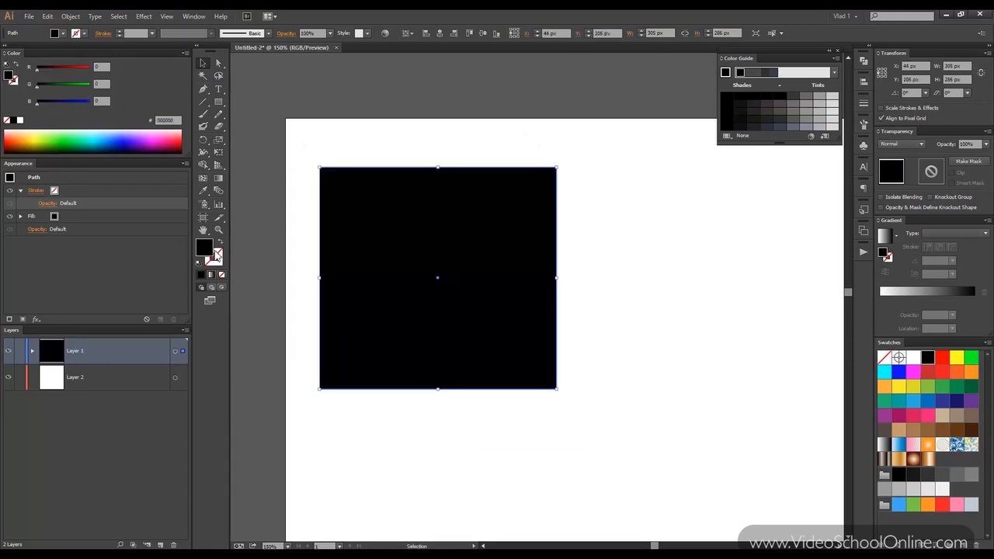
{"action": "left_click", "coordinate": [7, 67]}
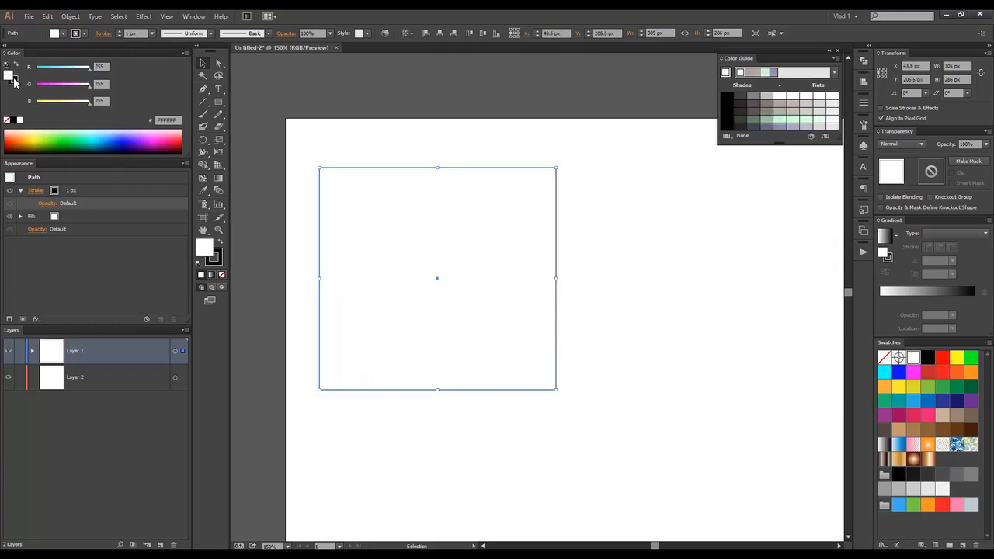
{"action": "left_click", "coordinate": [16, 65]}
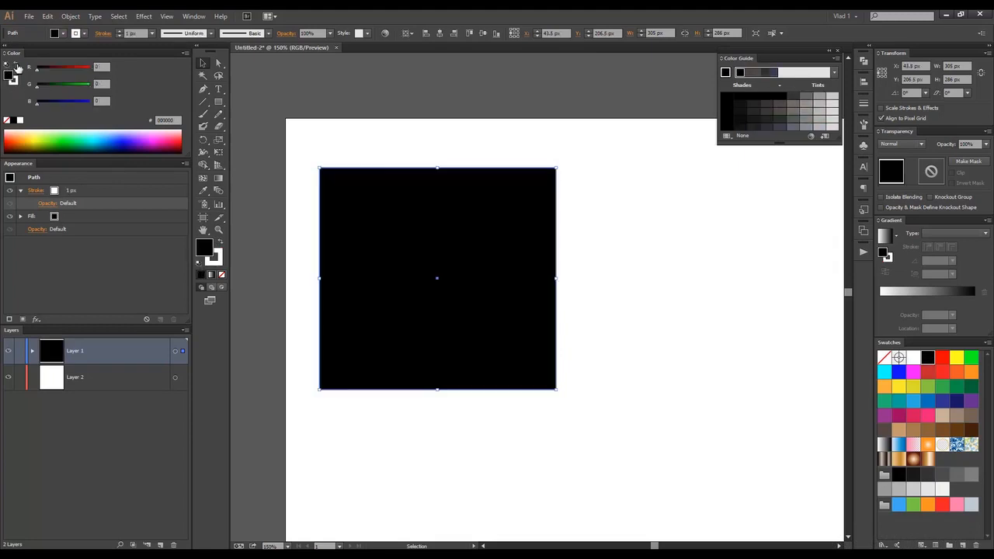
{"action": "left_click", "coordinate": [8, 122]}
{"action": "left_click", "coordinate": [13, 121]}
Mix an olive-gold fill for the rectangle with the RGB sliders, at about R 159 and G 141
{"action": "left_click_drag", "start_coordinate": [44, 72], "coordinate": [68, 108]}
{"action": "left_click_drag", "start_coordinate": [77, 72], "coordinate": [104, 106]}
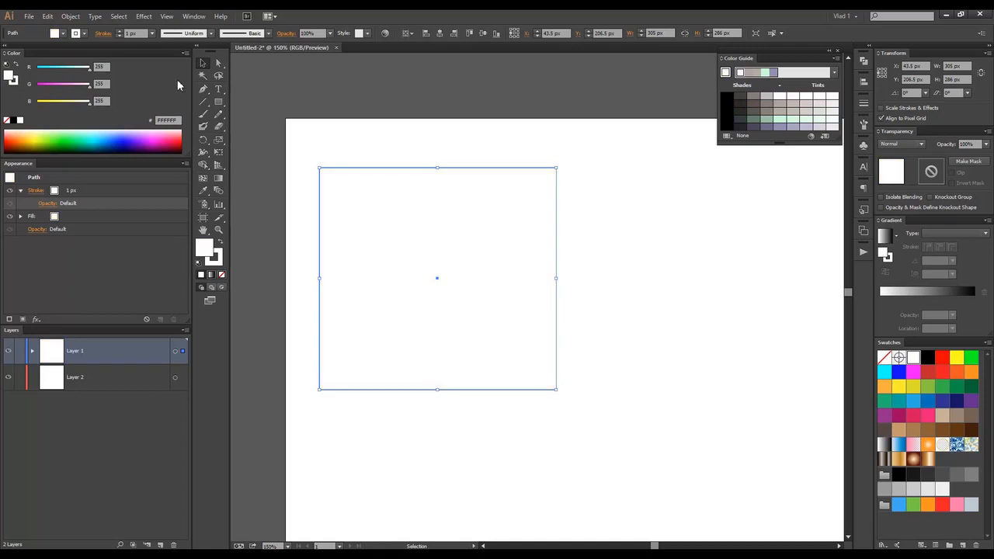
{"action": "mouse_move", "coordinate": [91, 69]}
{"action": "left_mouse_down"}
{"action": "mouse_move", "coordinate": [46, 68]}
{"action": "mouse_move", "coordinate": [110, 67]}
{"action": "left_mouse_up"}
{"action": "left_click_drag", "start_coordinate": [90, 102], "coordinate": [103, 74]}
{"action": "mouse_move", "coordinate": [79, 71]}
{"action": "left_mouse_down"}
{"action": "mouse_move", "coordinate": [62, 72]}
{"action": "mouse_move", "coordinate": [42, 100]}
{"action": "mouse_move", "coordinate": [71, 72]}
{"action": "left_mouse_up"}
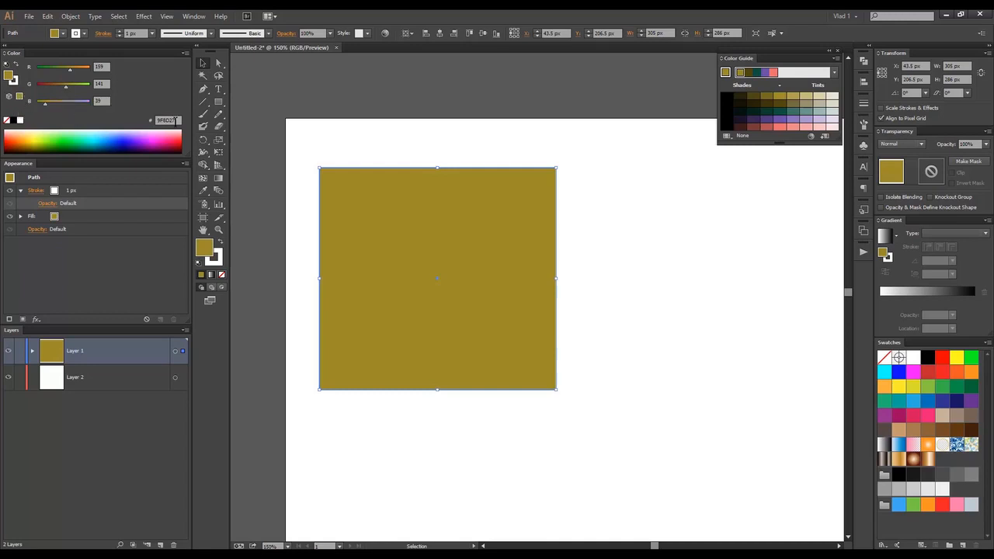
Set the rectangle fill's hex code to 9F8D20
{"action": "left_click", "coordinate": [152, 120]}
{"action": "left_click", "coordinate": [179, 120]}
{"action": "key", "text": "BackSpace"}
{"action": "type", "text": "5"}
{"action": "key", "text": "Return"}
{"action": "left_click", "coordinate": [175, 121]}
{"action": "type", "text": "0"}
{"action": "key", "text": "Return"}
Switch the color sliders to HSB and turn the fill blue, about H 228°, S 54%, B 81%
{"action": "left_click", "coordinate": [185, 53]}
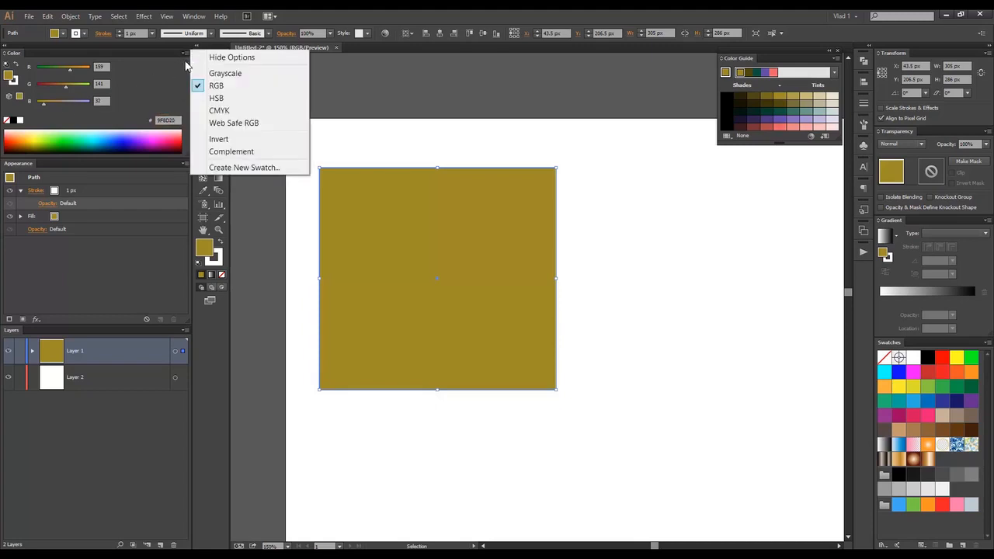
{"action": "left_click", "coordinate": [217, 98]}
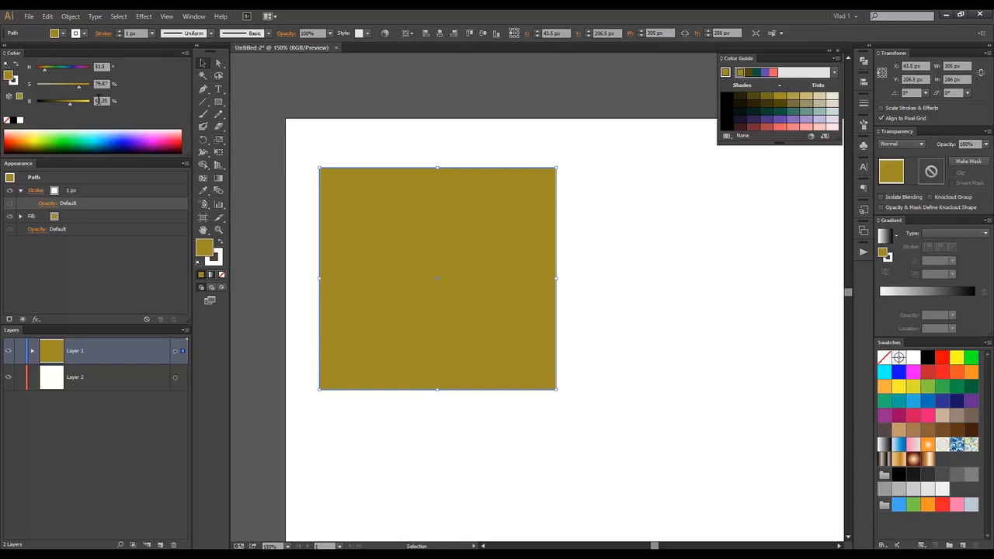
{"action": "left_click_drag", "start_coordinate": [43, 69], "coordinate": [64, 85]}
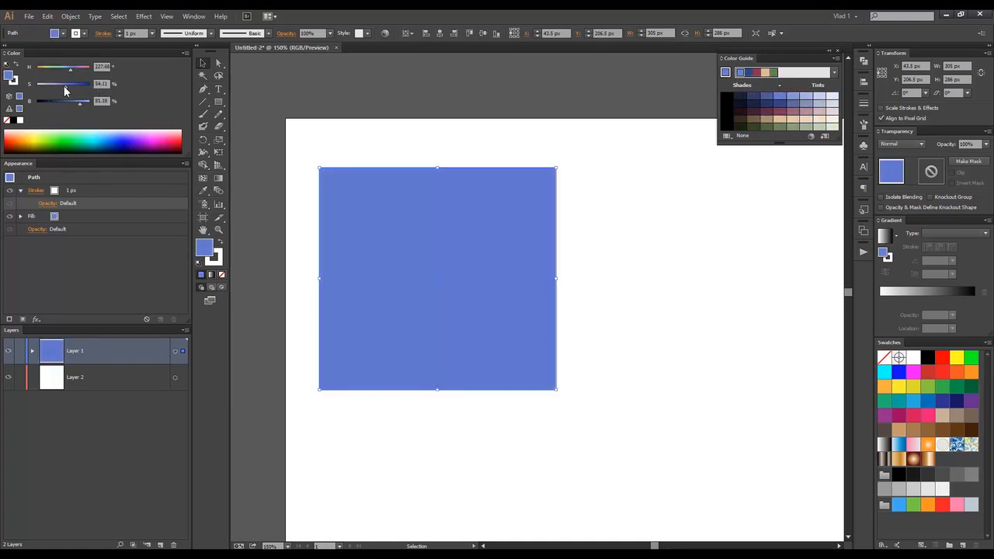
Switch the color sliders to CMYK and lower all channels of the fill to 0%
{"action": "left_click", "coordinate": [185, 54]}
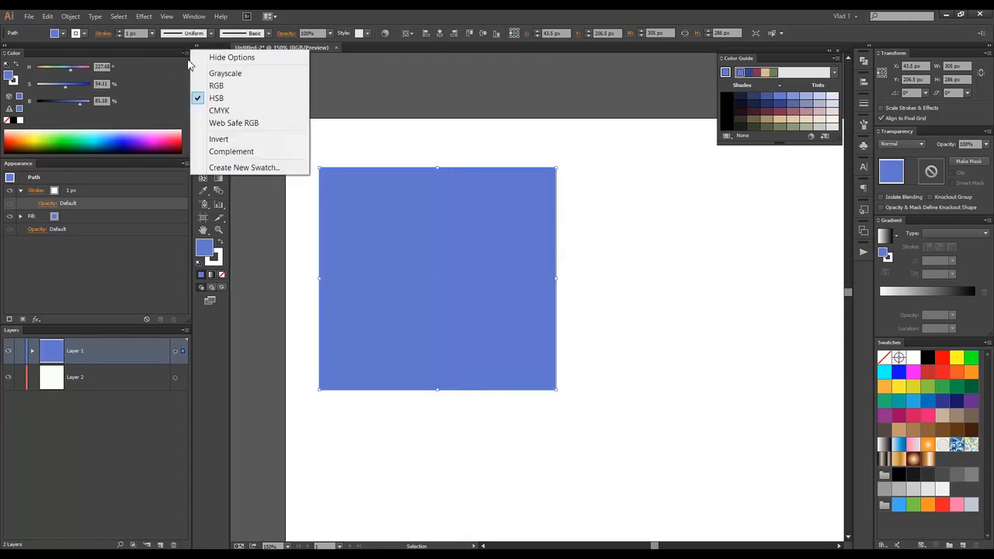
{"action": "left_click", "coordinate": [228, 111]}
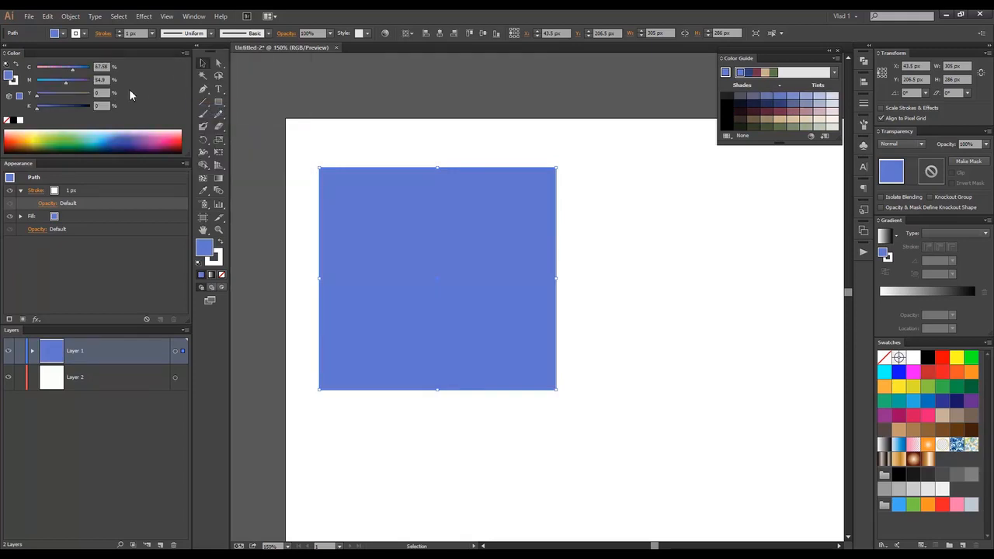
{"action": "left_click_drag", "start_coordinate": [74, 71], "coordinate": [28, 92]}
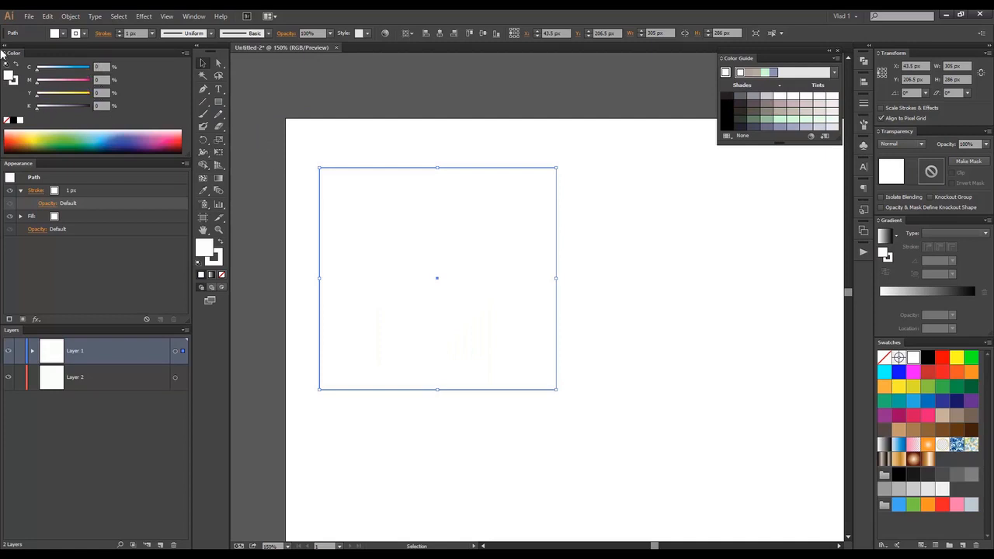
Raise the fill's C, M, Y and K channels to 100% for black, and bring all four back to 0%
{"action": "left_click_drag", "start_coordinate": [38, 68], "coordinate": [110, 78]}
{"action": "left_click_drag", "start_coordinate": [38, 82], "coordinate": [137, 96]}
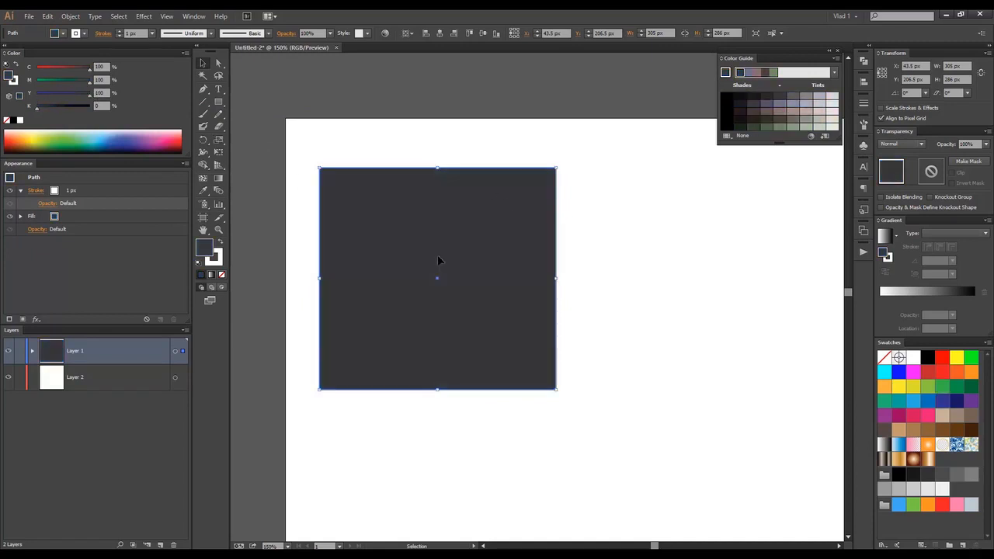
{"action": "left_click_drag", "start_coordinate": [34, 108], "coordinate": [101, 109]}
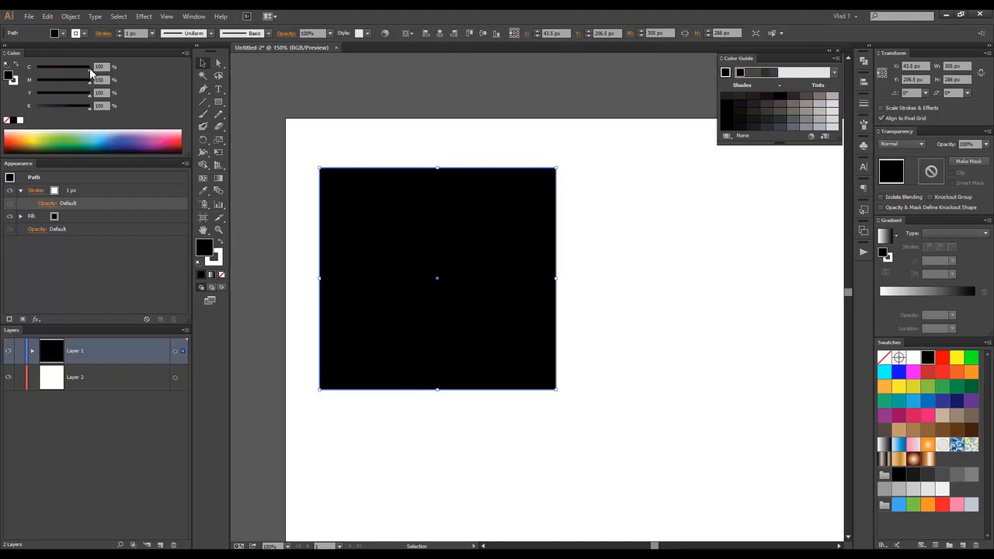
{"action": "left_click_drag", "start_coordinate": [90, 71], "coordinate": [26, 87]}
{"action": "left_click_drag", "start_coordinate": [90, 97], "coordinate": [4, 106]}
{"action": "left_click_drag", "start_coordinate": [90, 109], "coordinate": [25, 114]}
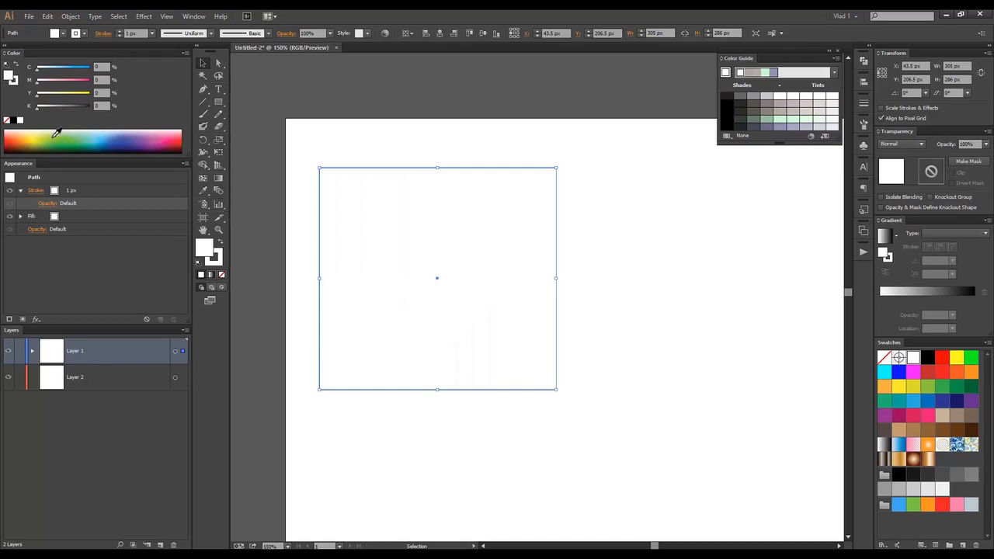
Pick a green fill from the color spectrum and switch the color sliders to Web Safe RGB
{"action": "left_click_drag", "start_coordinate": [82, 138], "coordinate": [111, 287]}
{"action": "left_click_drag", "start_coordinate": [88, 172], "coordinate": [106, 142]}
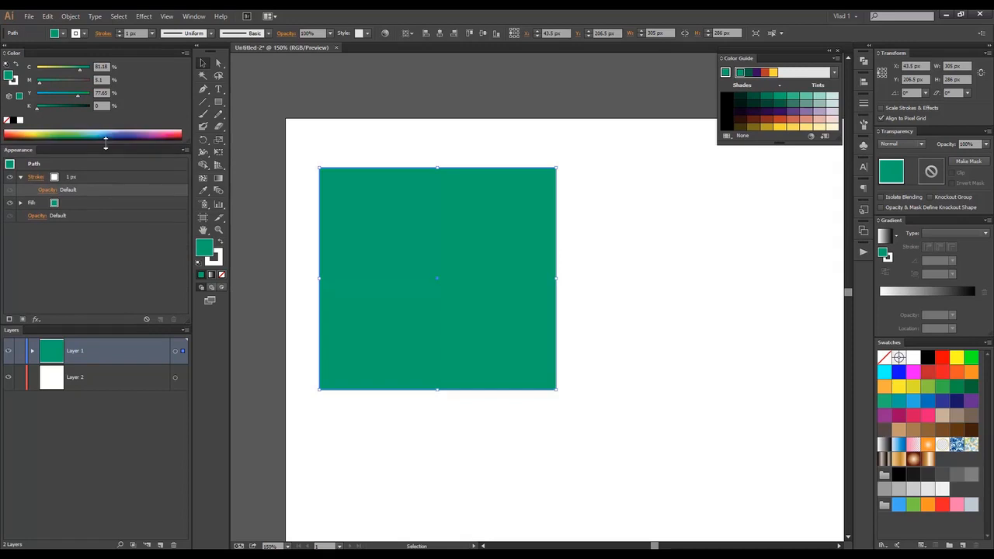
{"action": "left_click", "coordinate": [185, 53]}
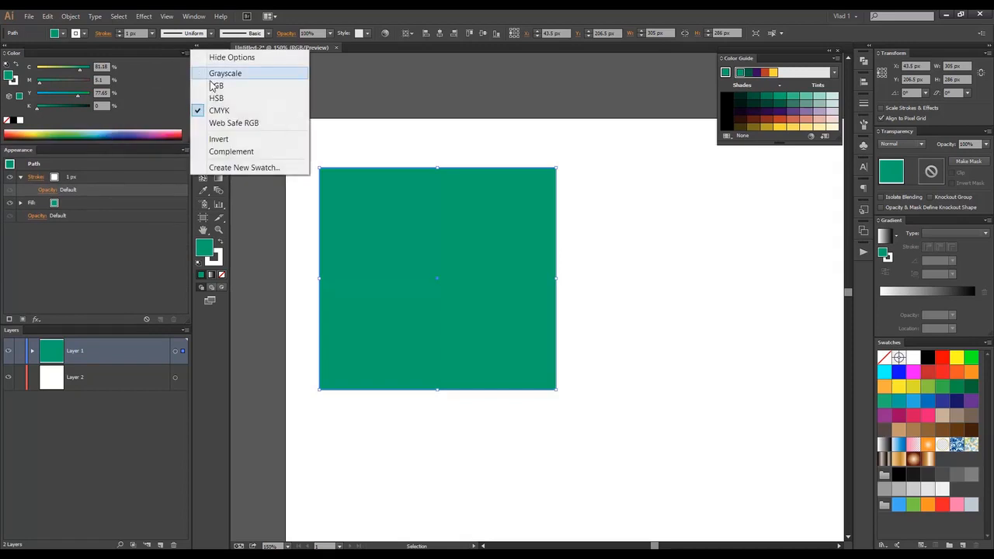
{"action": "left_click", "coordinate": [237, 122]}
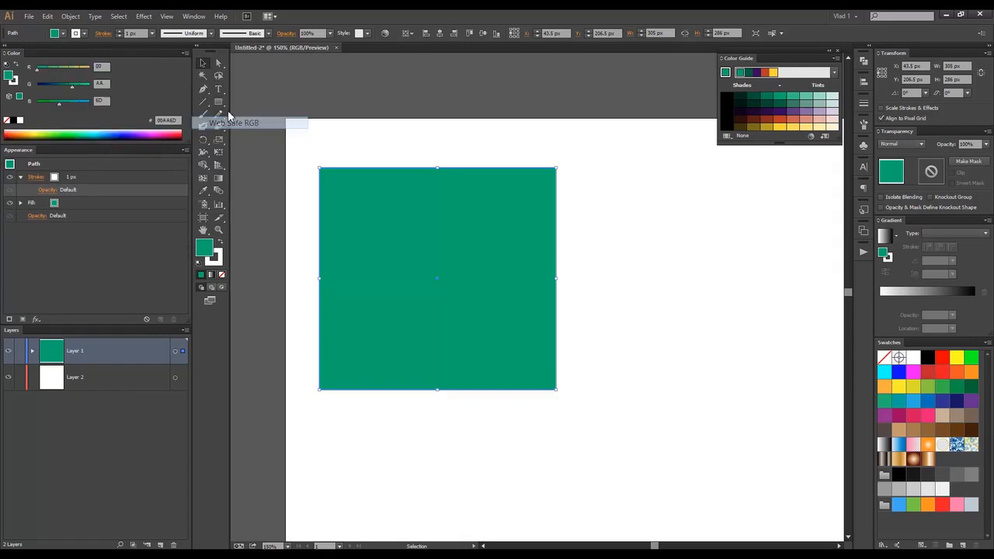
Invert the rectangle's fill color and replace the result with its complement
{"action": "left_click", "coordinate": [188, 53]}
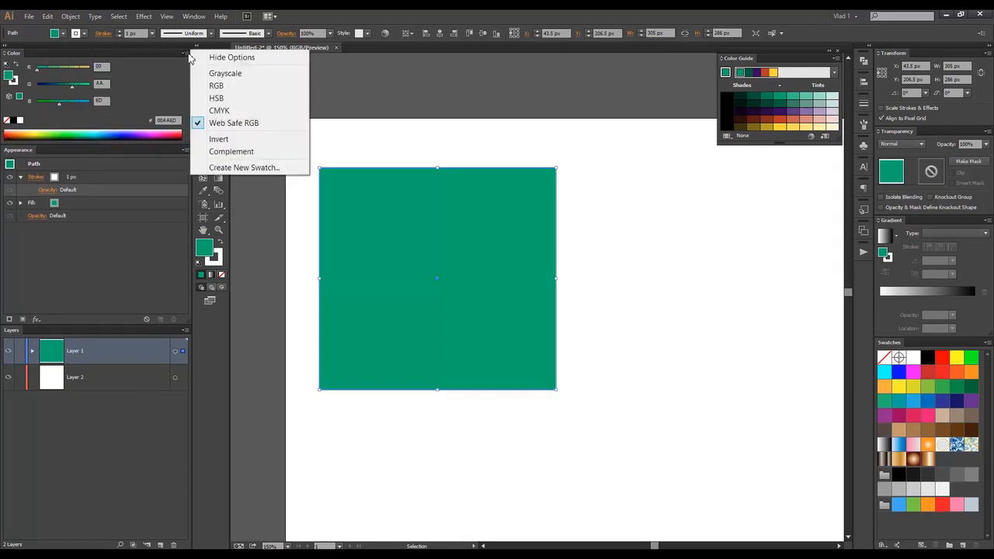
{"action": "left_click", "coordinate": [250, 139]}
{"action": "left_click", "coordinate": [187, 53]}
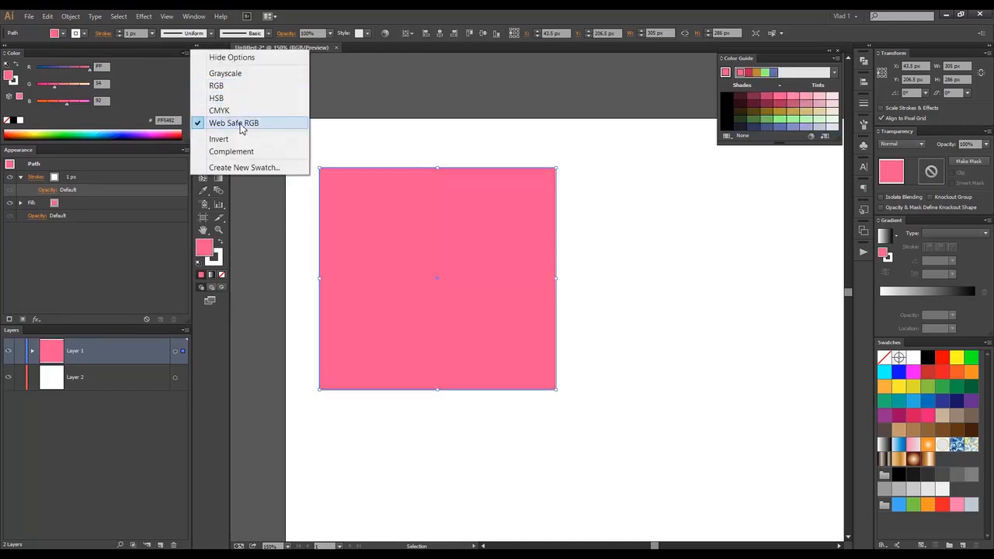
{"action": "left_click", "coordinate": [250, 152]}
{"action": "left_click", "coordinate": [184, 53]}
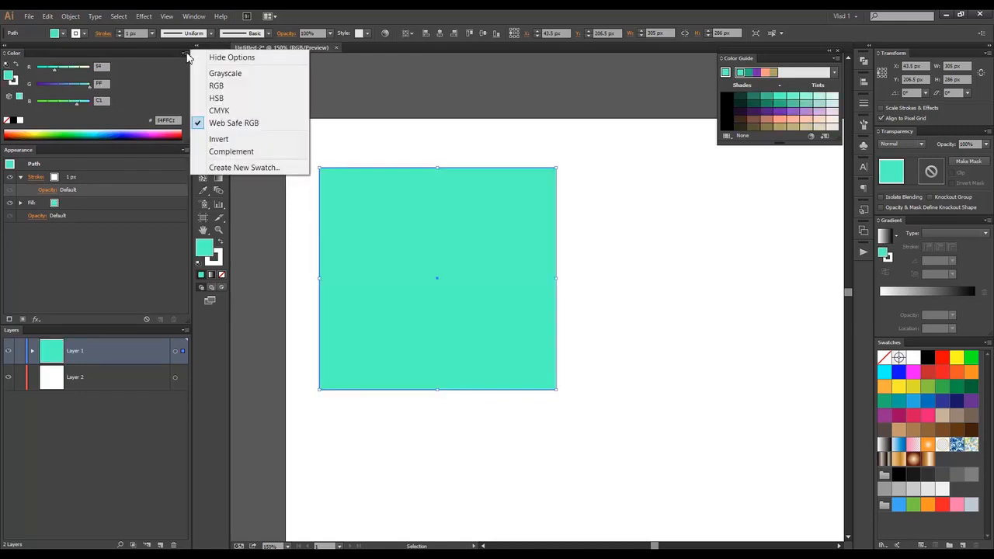
{"action": "left_click", "coordinate": [159, 86]}
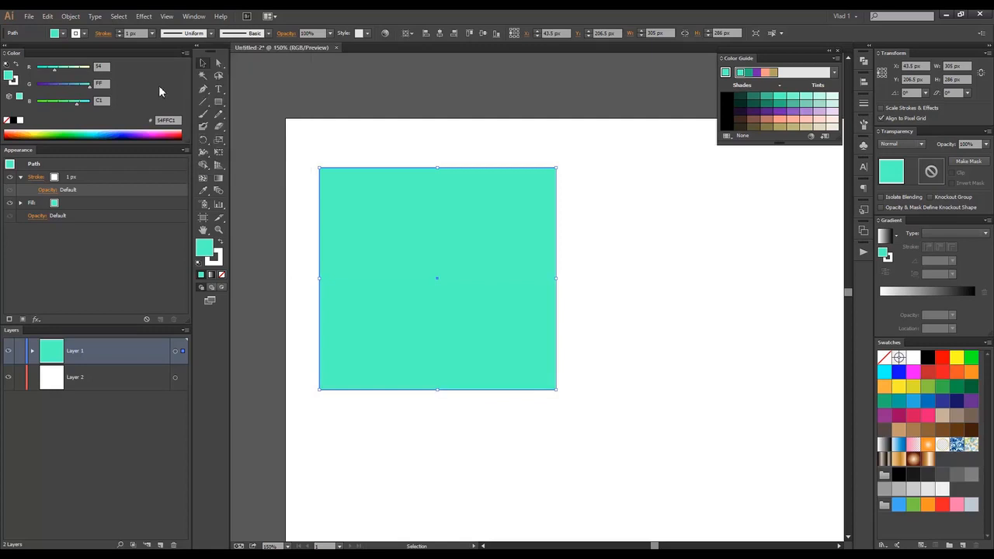
Try several color swatches on the rectangle's fill, finishing with the teal swatch
{"action": "left_click", "coordinate": [913, 386]}
{"action": "left_click", "coordinate": [942, 386]}
{"action": "left_click", "coordinate": [944, 402]}
{"action": "left_click", "coordinate": [898, 401]}
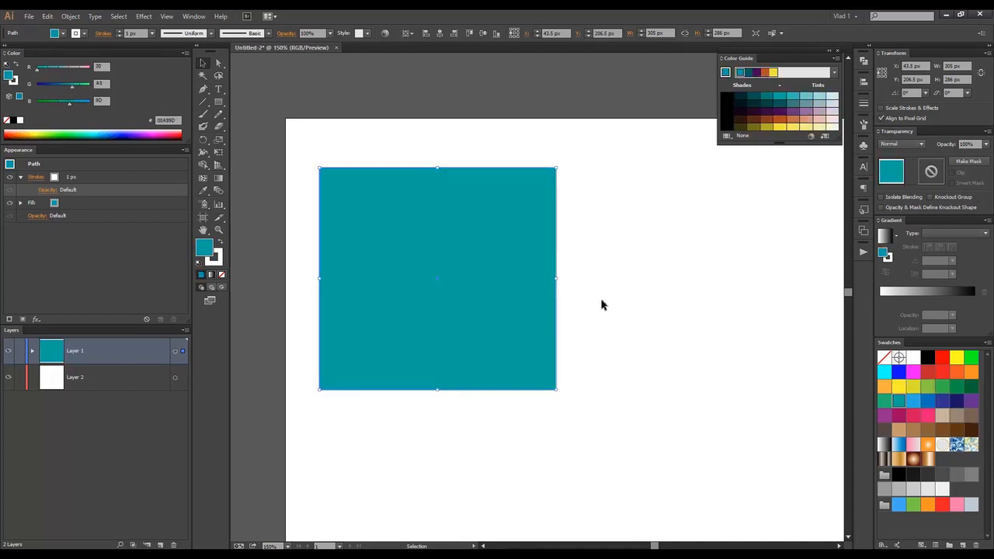
Shrink the teal rectangle to about 54 × 58 px and scatter copies of it to make ten small shapes
{"action": "left_click_drag", "start_coordinate": [557, 388], "coordinate": [567, 191]}
{"action": "left_click_drag", "start_coordinate": [565, 206], "coordinate": [454, 287]}
{"action": "left_click_drag", "start_coordinate": [454, 288], "coordinate": [354, 272]}
{"action": "left_click_drag", "start_coordinate": [373, 282], "coordinate": [484, 158]}
{"action": "left_click_drag", "start_coordinate": [484, 159], "coordinate": [643, 164]}
Recolor four of the teal shapes crimson, light green, dark green and pink using swatches and Color Guide shades
{"action": "left_click", "coordinate": [562, 194]}
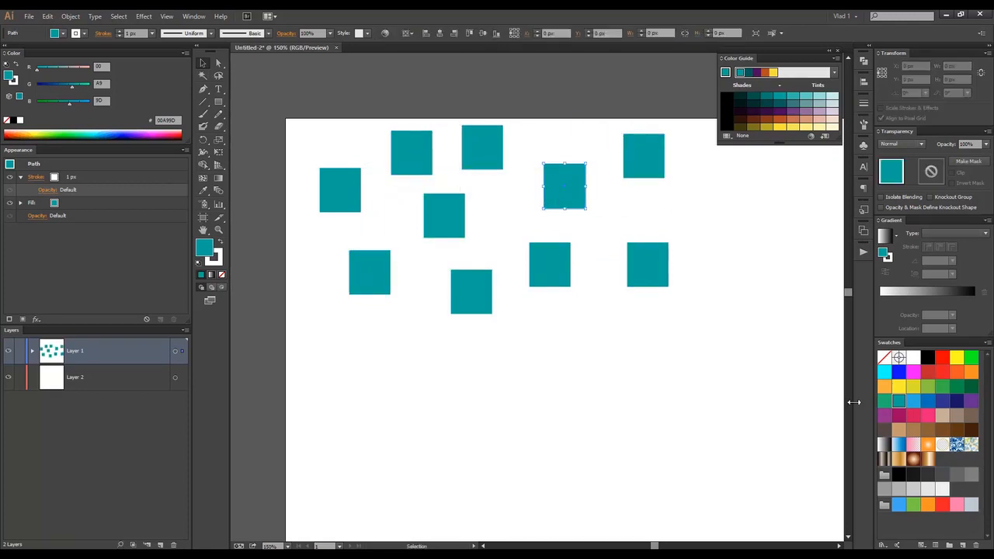
{"action": "left_click", "coordinate": [913, 415]}
{"action": "left_click", "coordinate": [556, 259]}
{"action": "left_click", "coordinate": [927, 385]}
{"action": "left_click", "coordinate": [471, 291]}
{"action": "left_click", "coordinate": [760, 106]}
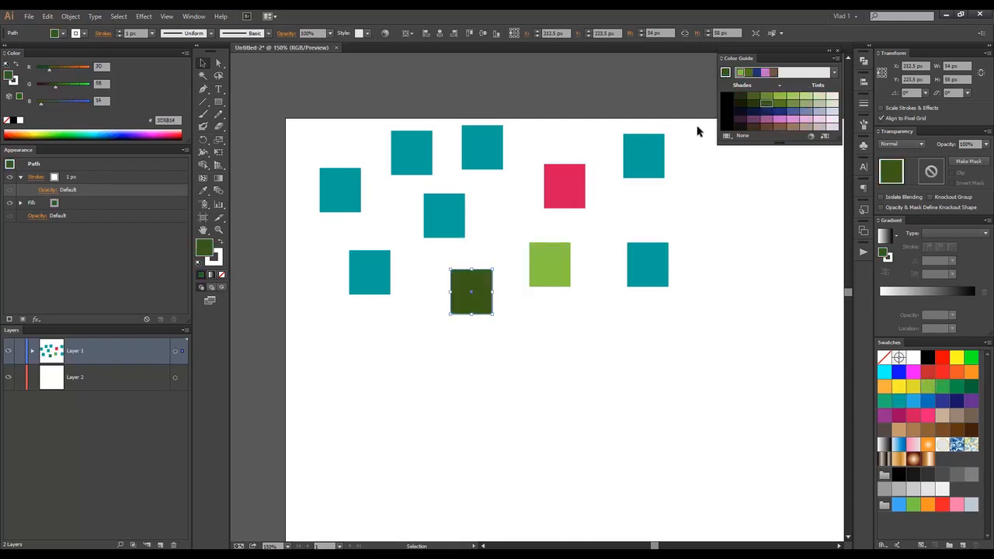
{"action": "left_click", "coordinate": [455, 212]}
{"action": "left_click", "coordinate": [774, 126]}
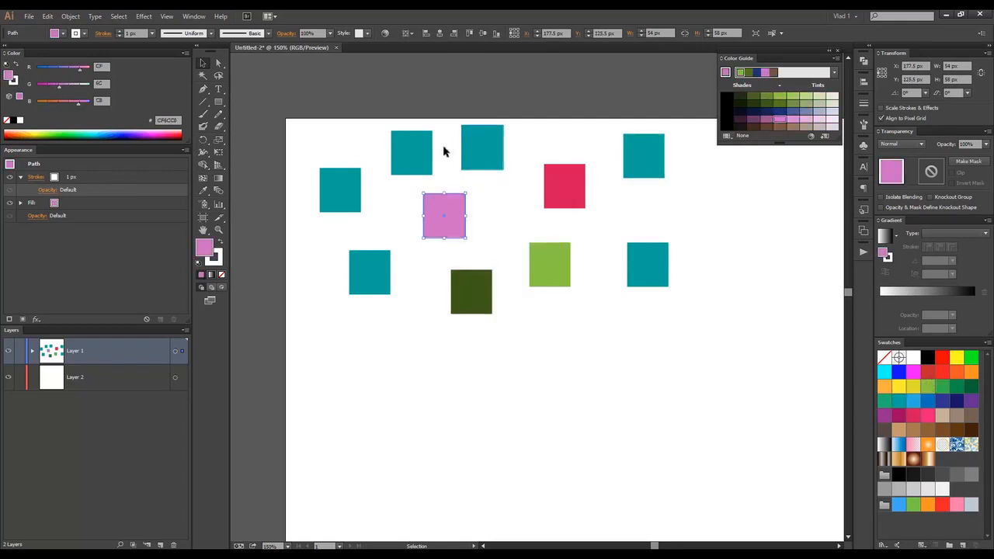
Recolor four more teal shapes with Color Guide shades: muted blue, dark green, navy and brown
{"action": "left_click", "coordinate": [412, 152]}
{"action": "left_click", "coordinate": [805, 111]}
{"action": "left_click", "coordinate": [338, 194]}
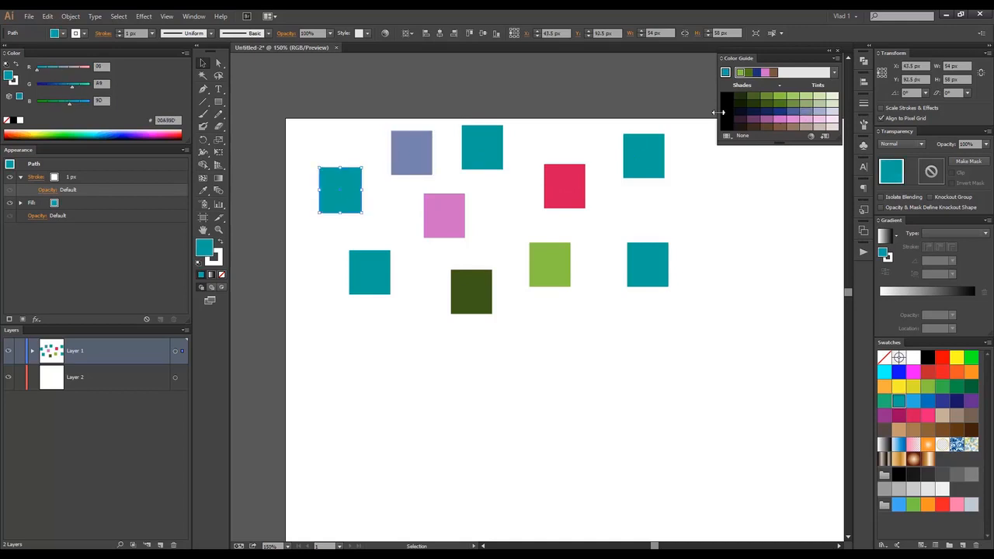
{"action": "left_click", "coordinate": [765, 104]}
{"action": "left_click", "coordinate": [363, 275]}
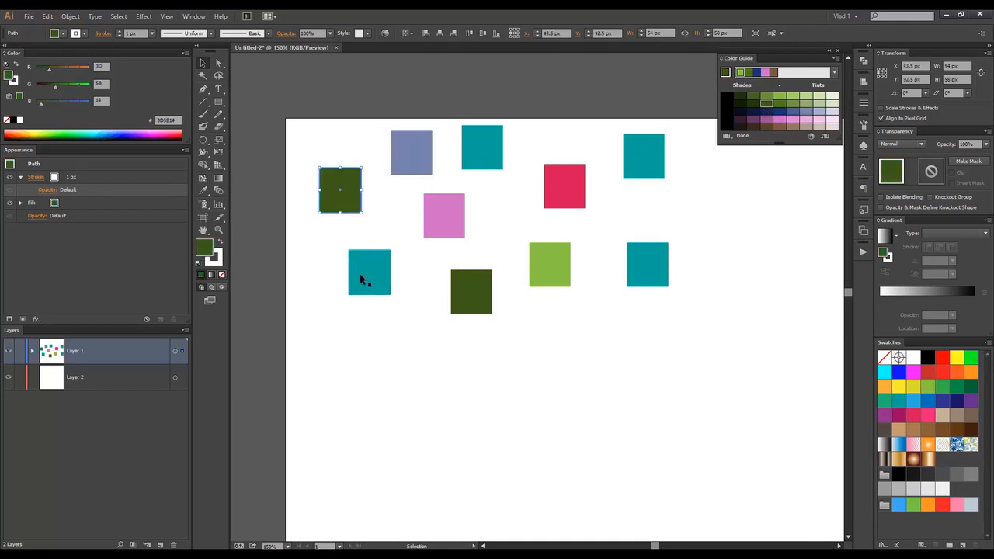
{"action": "left_click", "coordinate": [780, 111]}
{"action": "left_click", "coordinate": [627, 160]}
{"action": "left_click", "coordinate": [782, 128]}
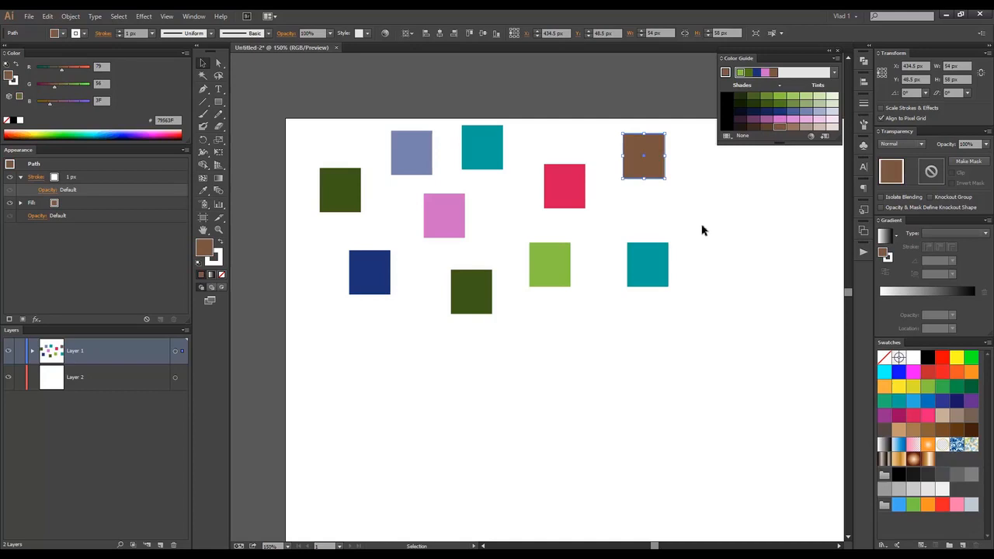
Select all ten colored shapes and save them as a pattern swatch
{"action": "left_click", "coordinate": [334, 118]}
{"action": "left_click_drag", "start_coordinate": [293, 106], "coordinate": [698, 350]}
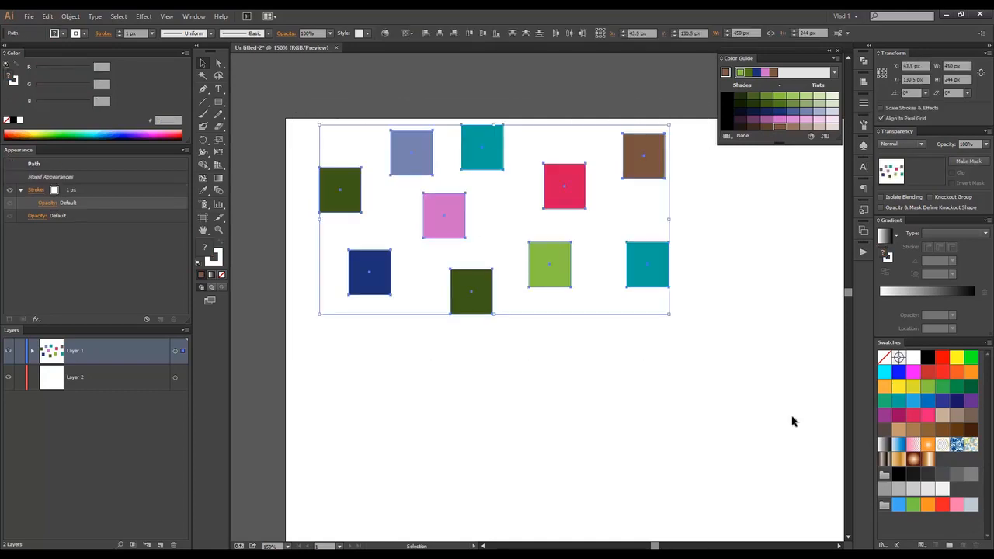
{"action": "left_click_drag", "start_coordinate": [490, 150], "coordinate": [889, 526]}
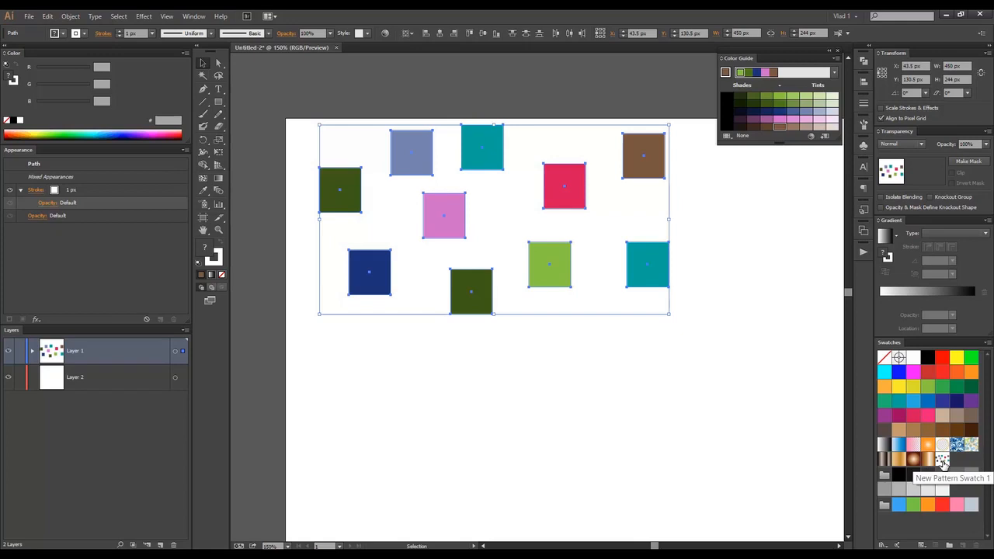
Draw a rectangle about 360 × 174 px below the colored shapes and fill it with the new pattern swatch
{"action": "left_click", "coordinate": [537, 388]}
{"action": "left_click_drag", "start_coordinate": [548, 371], "coordinate": [505, 333]}
{"action": "left_click", "coordinate": [221, 104]}
{"action": "left_click_drag", "start_coordinate": [342, 312], "coordinate": [622, 446]}
{"action": "left_click", "coordinate": [202, 63]}
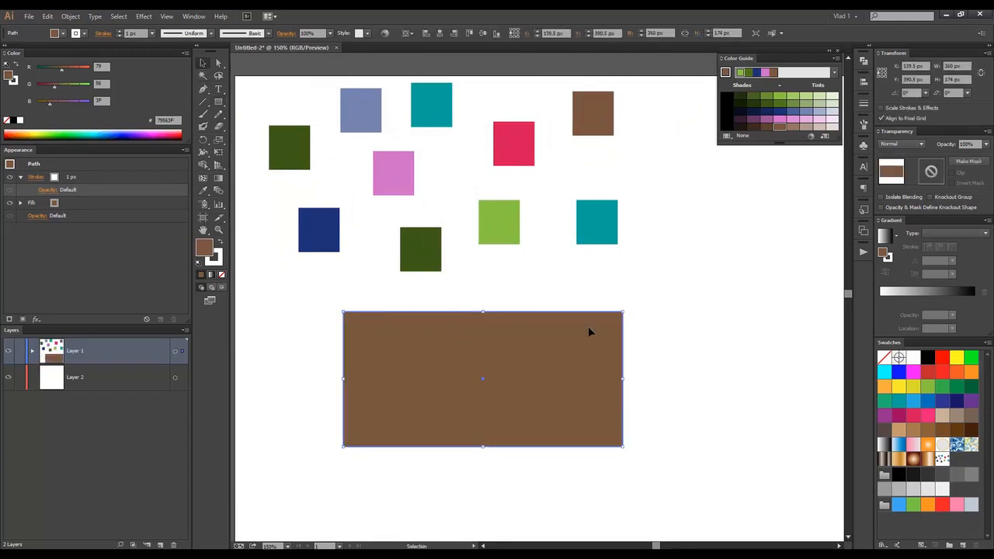
{"action": "left_click", "coordinate": [937, 460]}
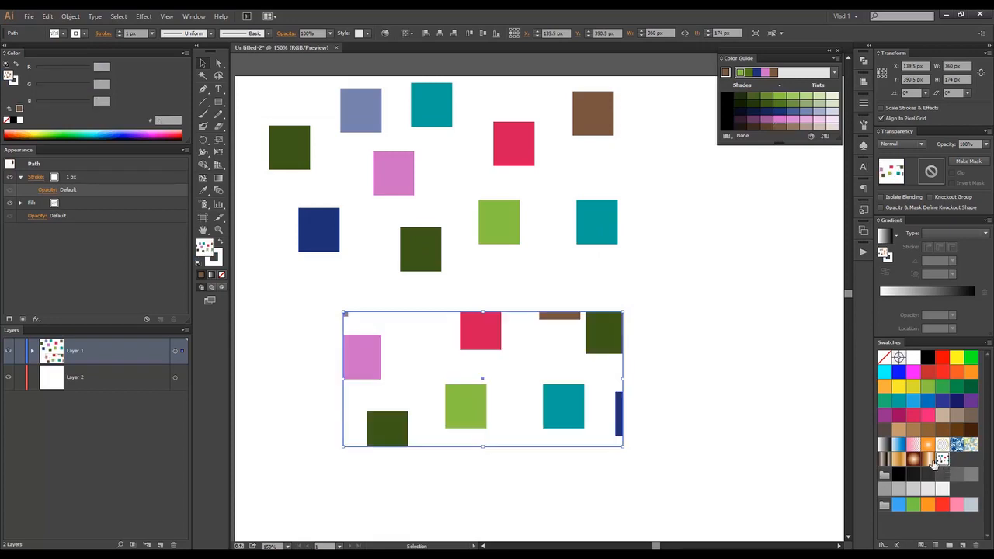
Enlarge the pattern-filled rectangle to about 703 × 486 px to inspect the pattern's repeat, and delete it
{"action": "left_click_drag", "start_coordinate": [623, 314], "coordinate": [796, 182]}
{"action": "scroll", "coordinate": [686, 268], "scroll_direction": "down", "scroll_amount": 2}
{"action": "left_click_drag", "start_coordinate": [674, 278], "coordinate": [596, 266]}
{"action": "left_click_drag", "start_coordinate": [674, 308], "coordinate": [783, 415]}
{"action": "left_click_drag", "start_coordinate": [474, 190], "coordinate": [541, 250]}
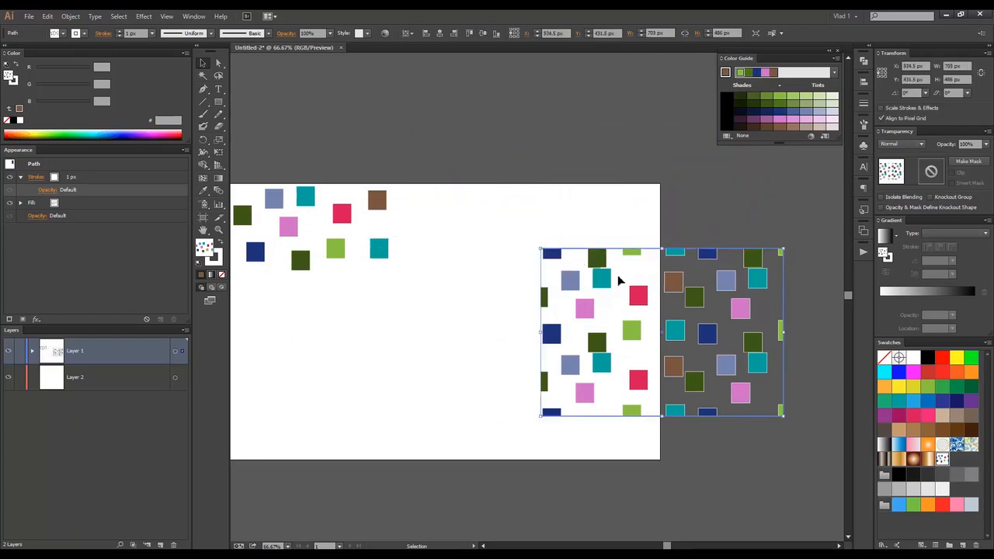
{"action": "key", "text": "Delete"}
Select all the colored shapes and create a color group named "s" from the selected artwork
{"action": "left_click_drag", "start_coordinate": [598, 279], "coordinate": [674, 272]}
{"action": "scroll", "coordinate": [333, 189], "scroll_direction": "up", "scroll_amount": 2}
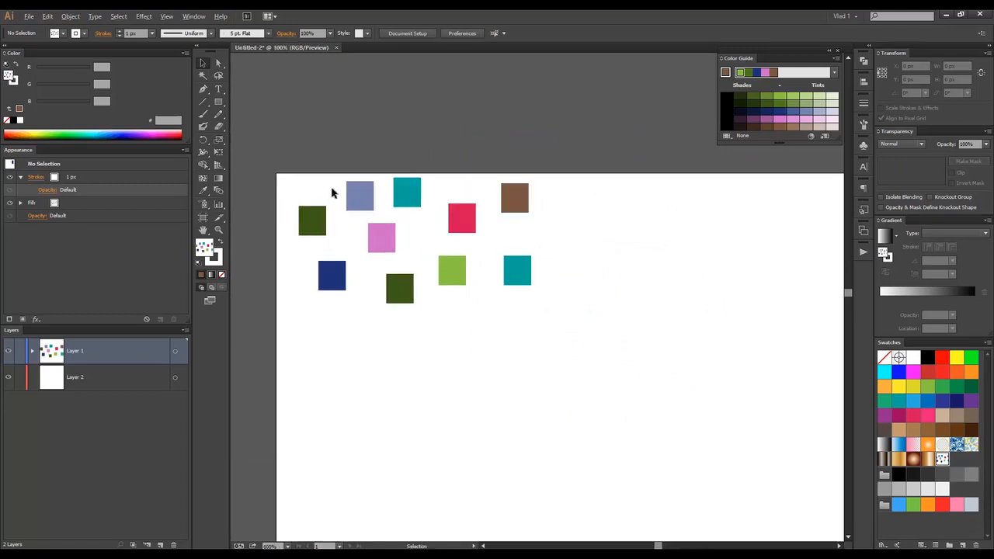
{"action": "left_click_drag", "start_coordinate": [279, 150], "coordinate": [687, 440]}
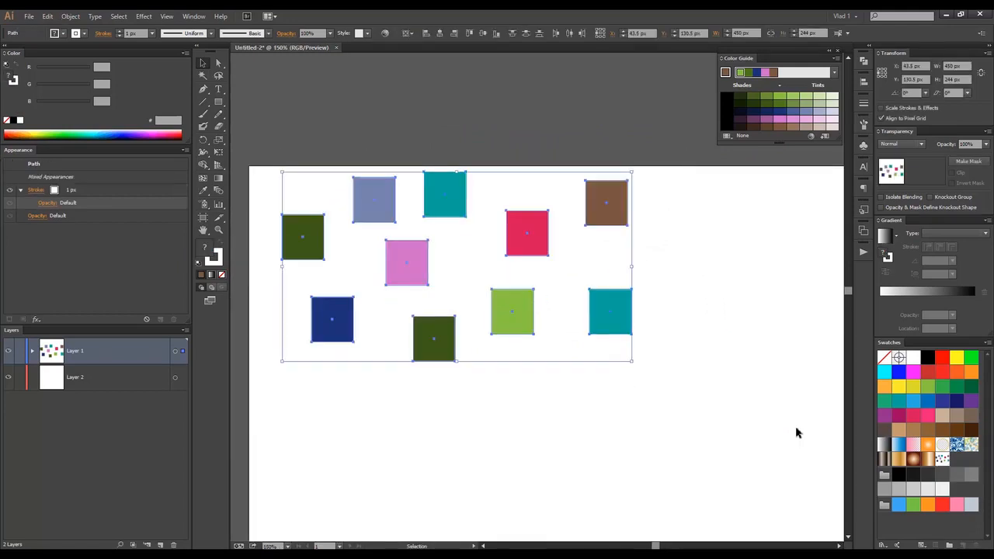
{"action": "left_click", "coordinate": [949, 546]}
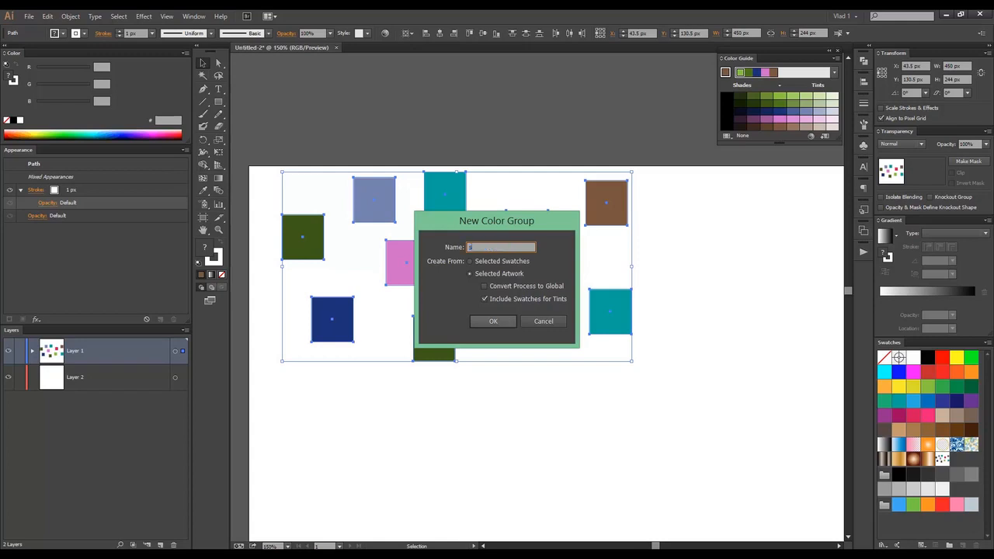
{"action": "left_click", "coordinate": [493, 320]}
{"action": "scroll", "coordinate": [914, 505], "scroll_direction": "down", "scroll_amount": 1}
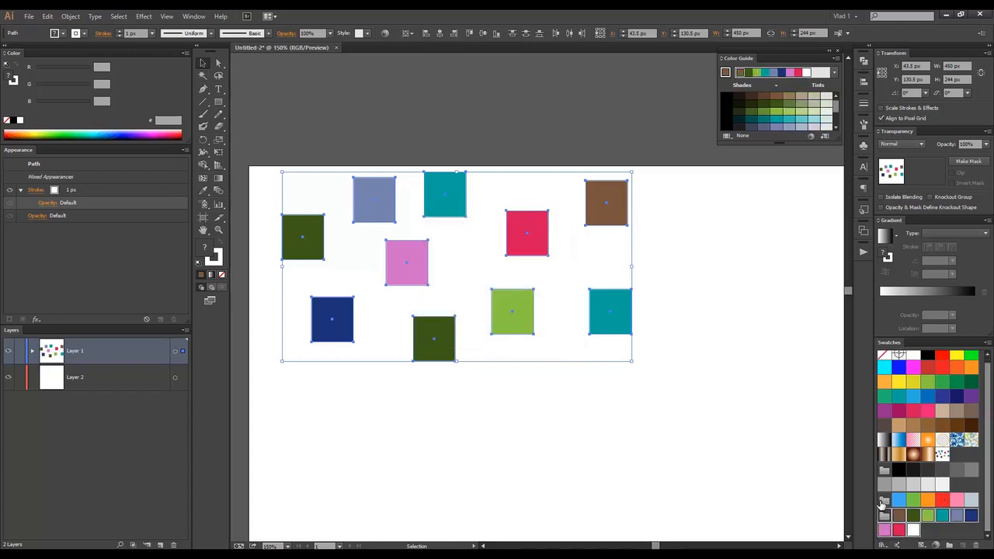
{"action": "left_click_drag", "start_coordinate": [884, 517], "coordinate": [977, 544]}
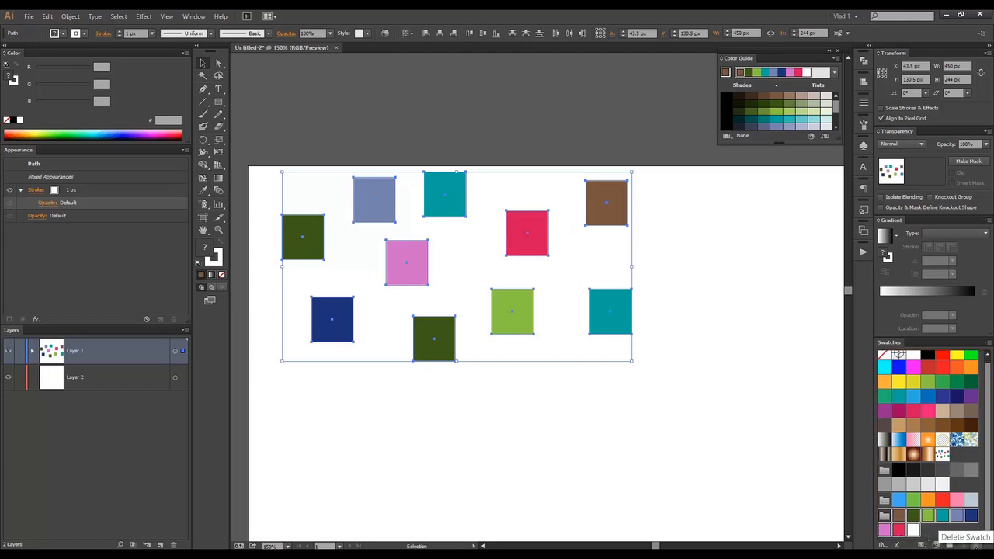
{"action": "left_click", "coordinate": [975, 544]}
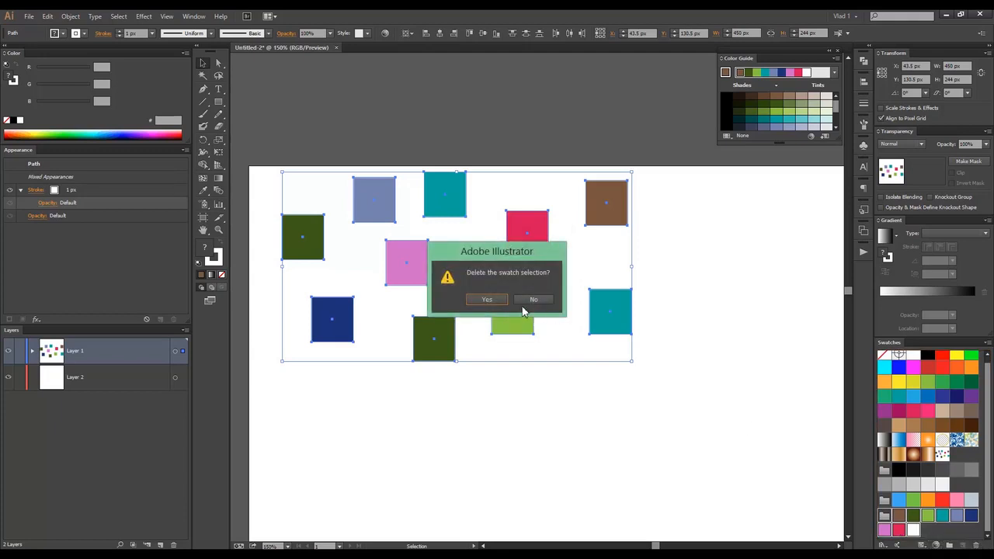
{"action": "left_click", "coordinate": [534, 301]}
{"action": "left_click", "coordinate": [491, 118]}
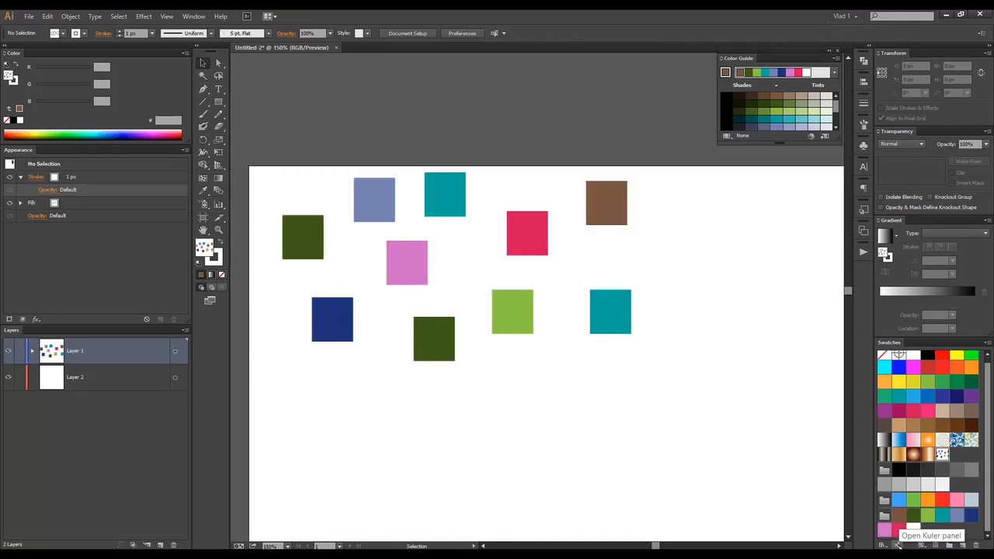
Open the Kuler panel, look over its list of color themes, and close it
{"action": "left_click", "coordinate": [898, 545]}
{"action": "left_click_drag", "start_coordinate": [673, 336], "coordinate": [697, 368]}
{"action": "left_click_drag", "start_coordinate": [738, 175], "coordinate": [776, 189]}
{"action": "left_click", "coordinate": [773, 197]}
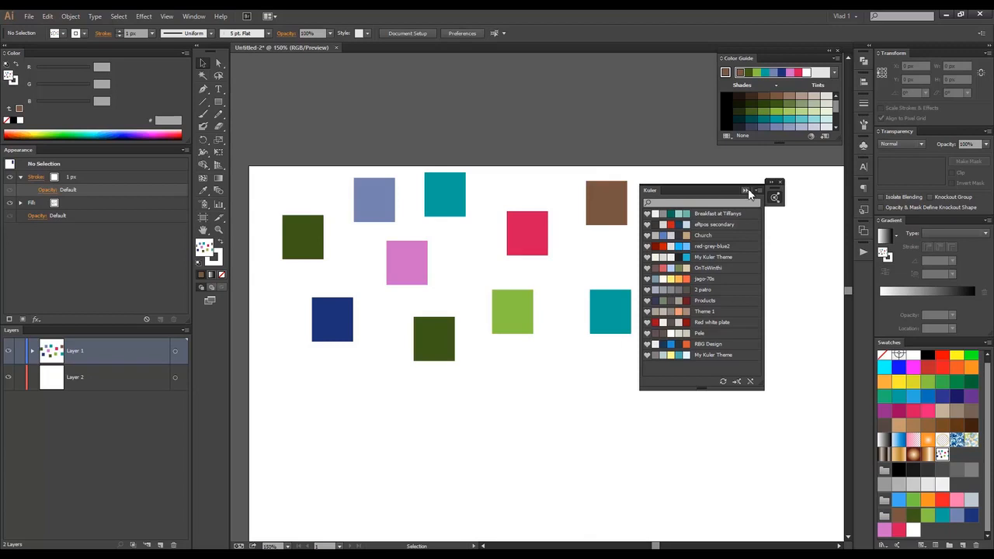
{"action": "left_click", "coordinate": [747, 192]}
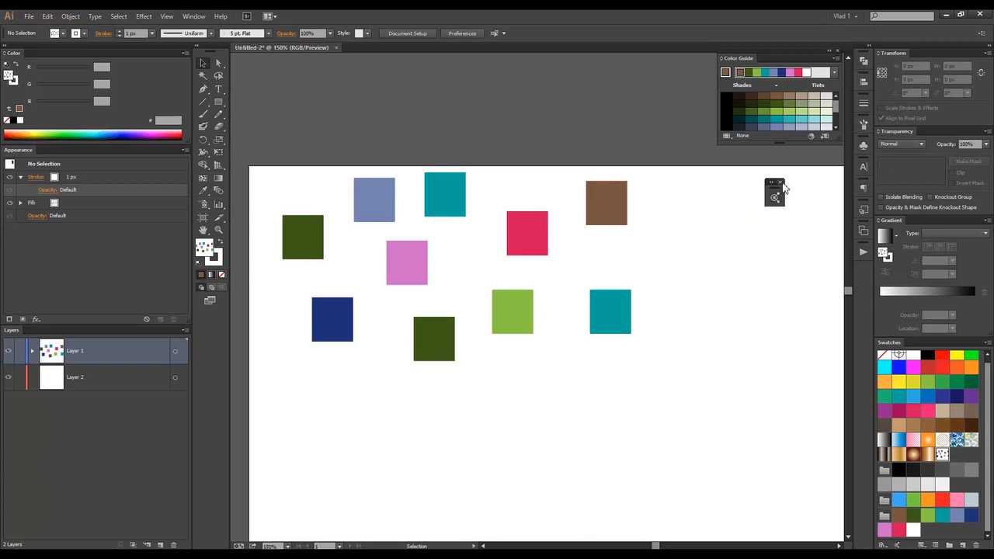
{"action": "left_click", "coordinate": [781, 182]}
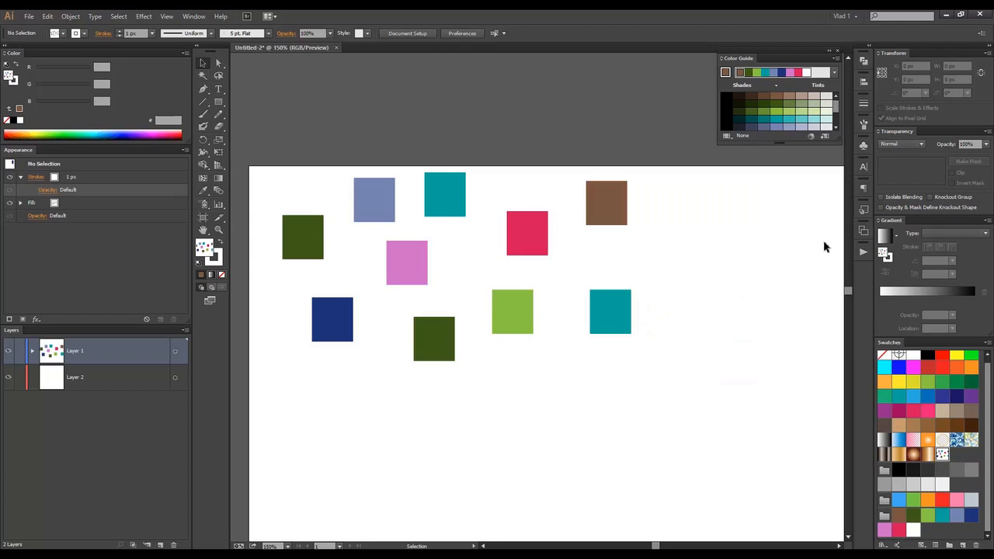
Enlarge the Color Guide to show all its shade rows and select the crimson shape
{"action": "left_click_drag", "start_coordinate": [267, 128], "coordinate": [704, 422]}
{"action": "left_click", "coordinate": [749, 302]}
{"action": "left_click_drag", "start_coordinate": [751, 143], "coordinate": [743, 273]}
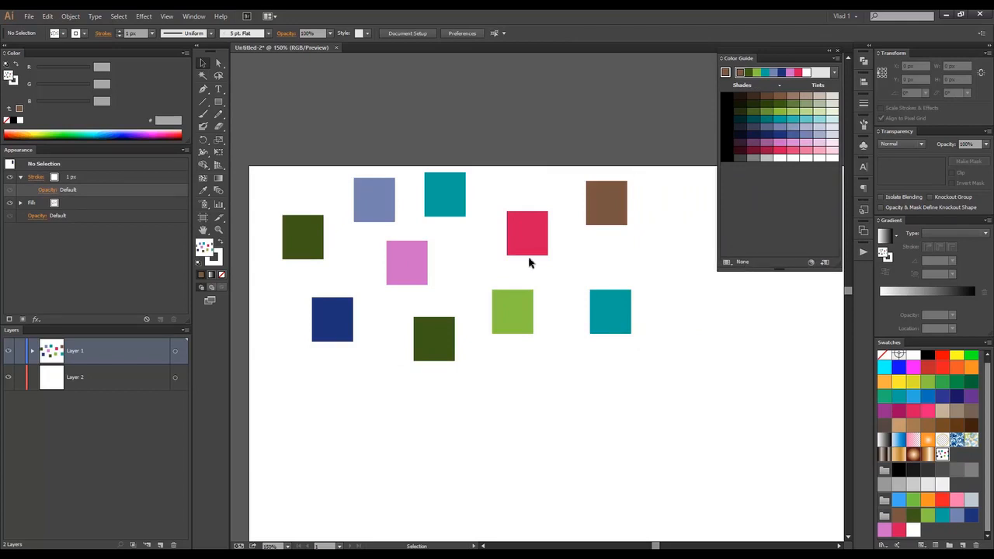
{"action": "left_click", "coordinate": [537, 229]}
{"action": "left_click", "coordinate": [613, 190]}
{"action": "left_click", "coordinate": [544, 221]}
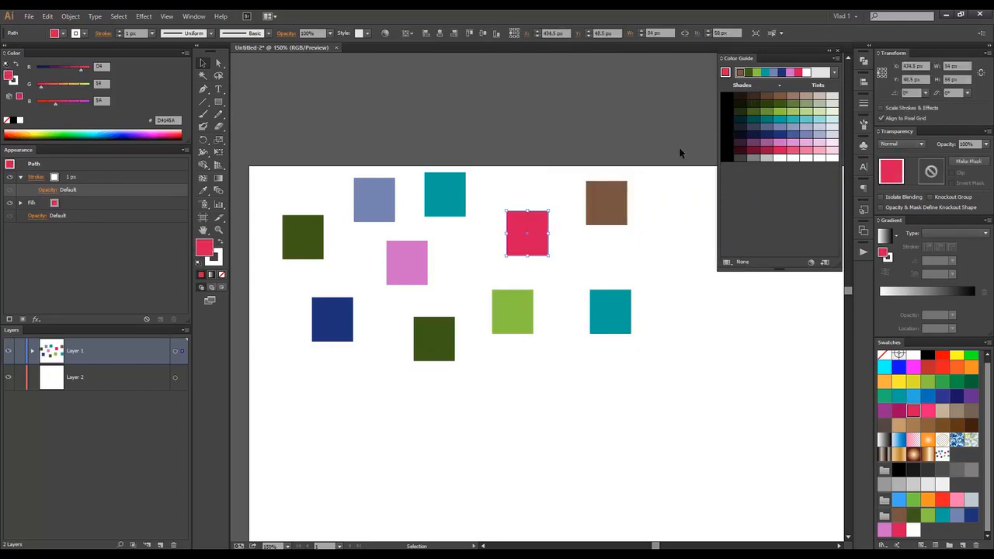
Look through the Color Guide's harmony rules and extend the guide's height further
{"action": "left_click", "coordinate": [834, 73]}
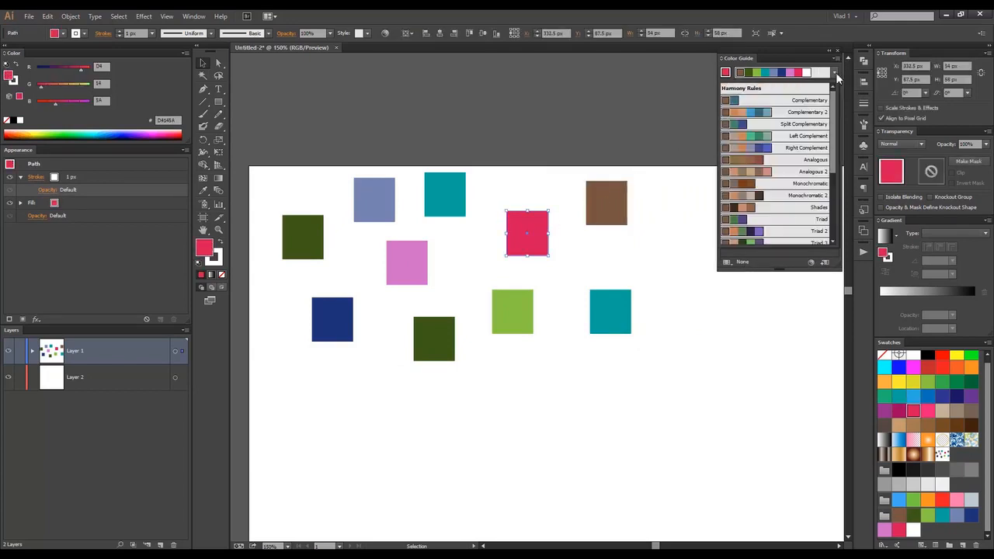
{"action": "mouse_move", "coordinate": [834, 105]}
{"action": "left_mouse_down"}
{"action": "mouse_move", "coordinate": [822, 192]}
{"action": "mouse_move", "coordinate": [833, 99]}
{"action": "mouse_move", "coordinate": [837, 180]}
{"action": "mouse_move", "coordinate": [836, 98]}
{"action": "left_mouse_up"}
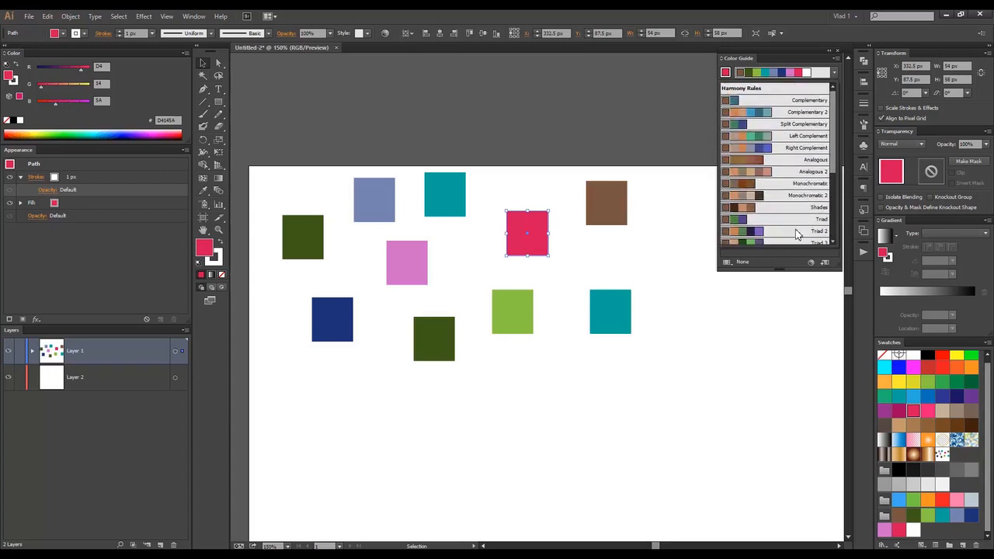
{"action": "left_click", "coordinate": [777, 272]}
{"action": "left_click_drag", "start_coordinate": [776, 271], "coordinate": [773, 385]}
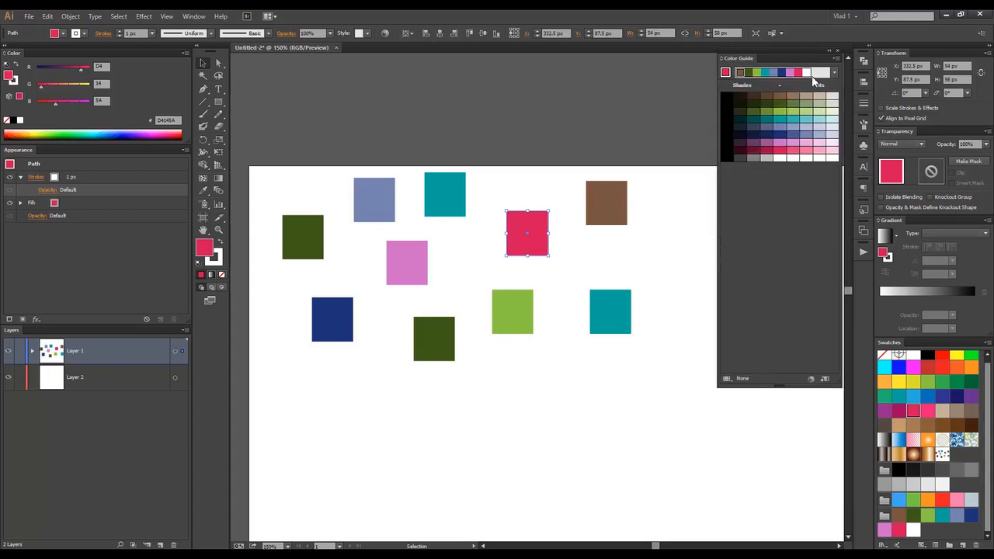
Open Recolor Artwork for the crimson shape, view its color wheel in Edit mode, and accept the colors as they are
{"action": "left_click", "coordinate": [389, 32]}
{"action": "left_click", "coordinate": [679, 111]}
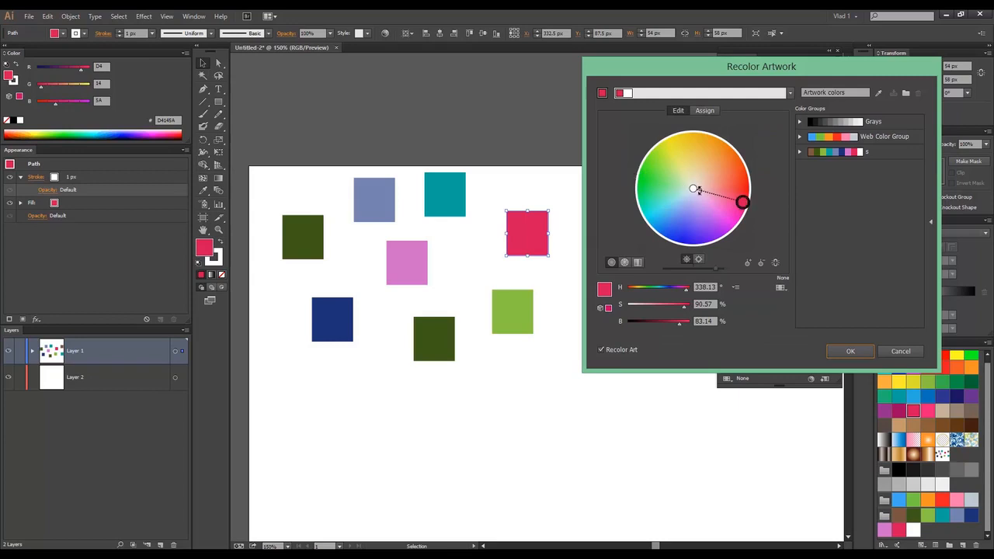
{"action": "left_click", "coordinate": [864, 350]}
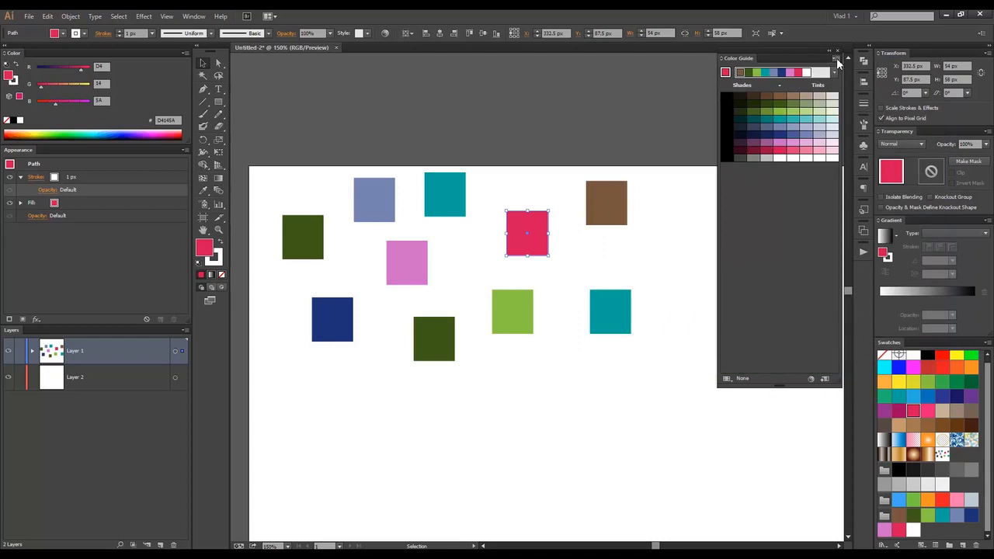
Apply the High Contrast 2 harmony rule to the Color Guide
{"action": "left_click", "coordinate": [831, 73]}
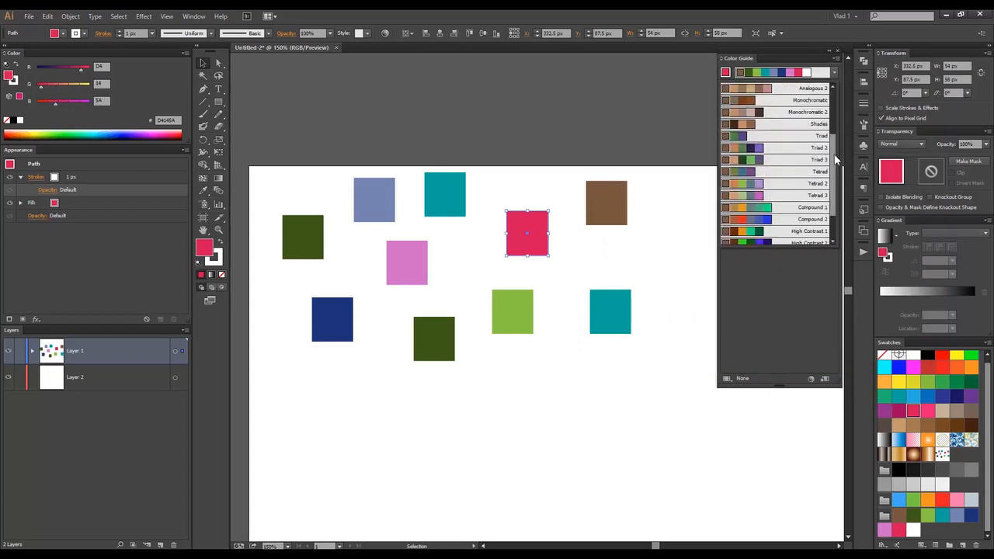
{"action": "scroll", "coordinate": [831, 217], "scroll_direction": "down", "scroll_amount": 4}
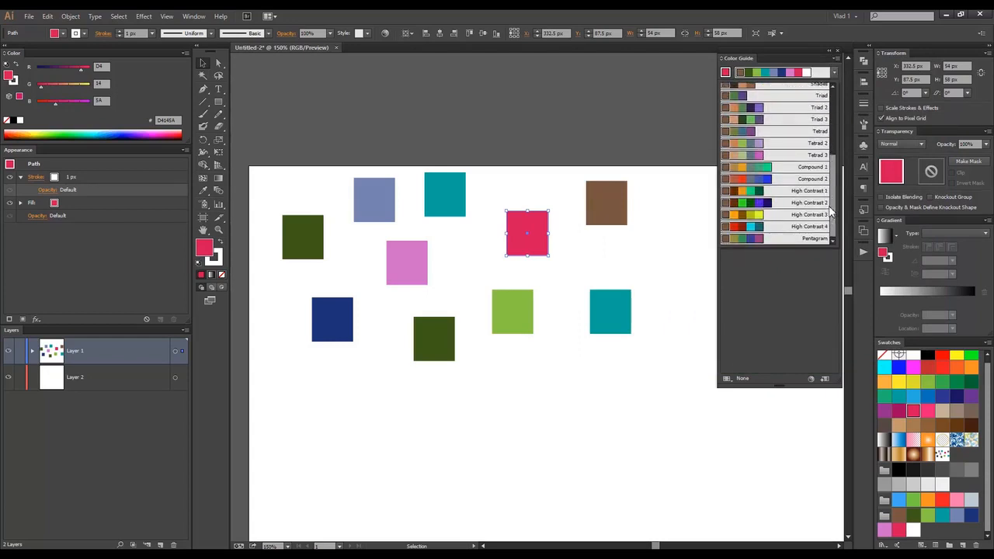
{"action": "left_click", "coordinate": [757, 215]}
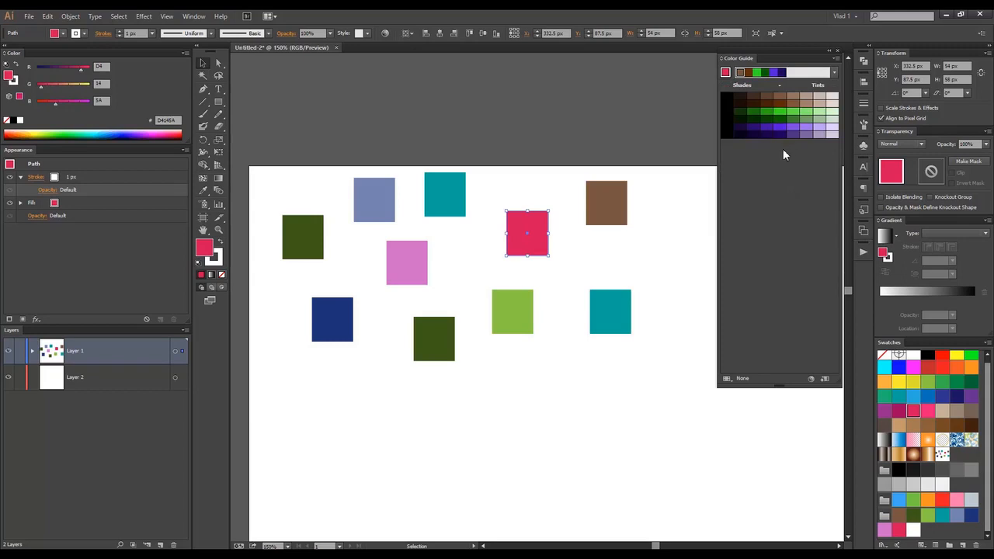
Limit the Color Guide's colors to the Beach swatch library from the Nature collection
{"action": "left_click", "coordinate": [834, 72]}
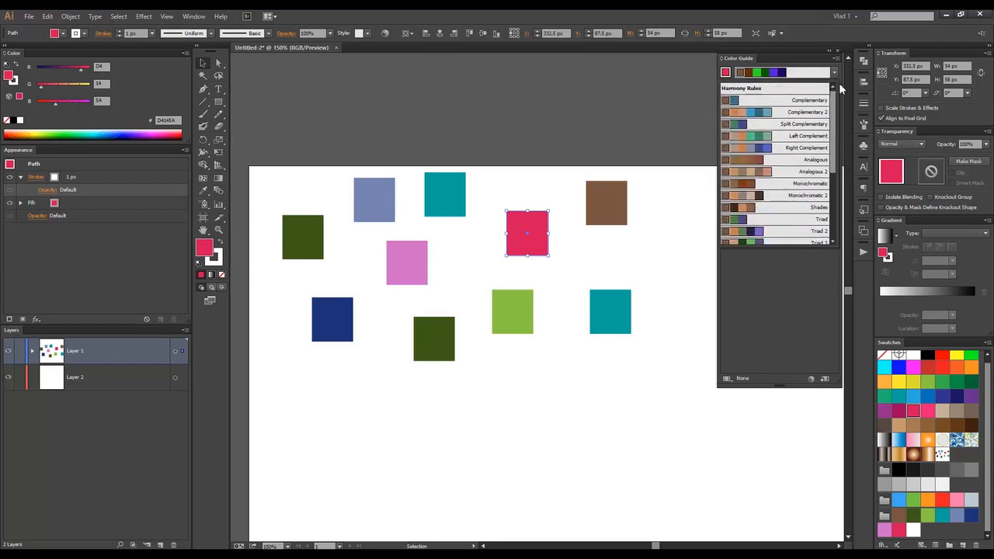
{"action": "left_click", "coordinate": [727, 378]}
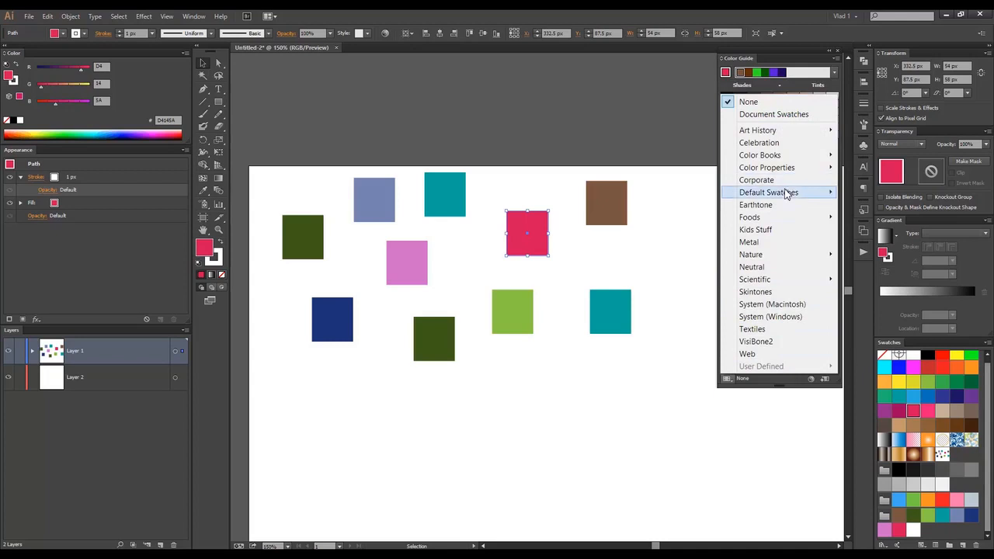
{"action": "mouse_move", "coordinate": [786, 194]}
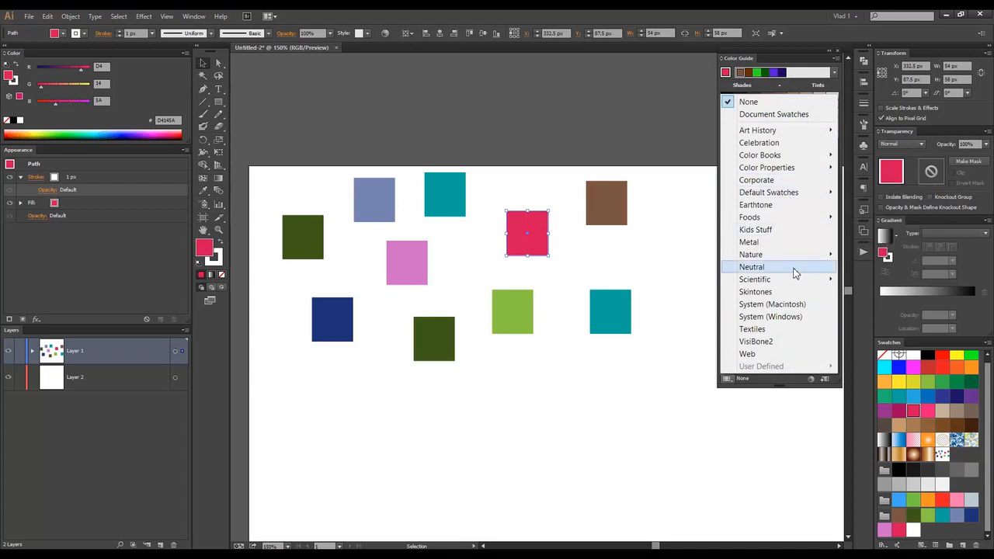
{"action": "mouse_move", "coordinate": [794, 257]}
{"action": "left_click", "coordinate": [864, 259]}
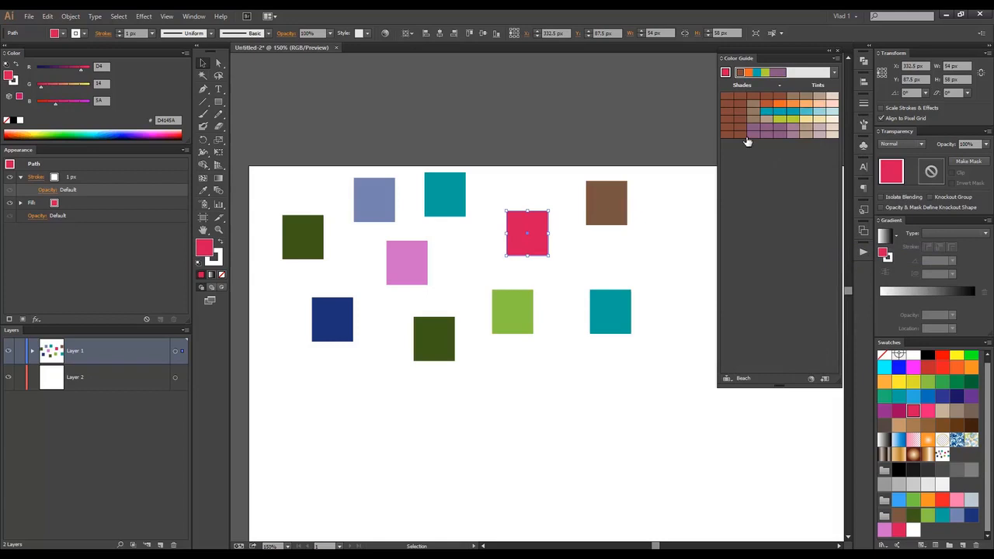
Look through the list of swatch libraries, and close the Color Guide with nothing left selected
{"action": "left_click", "coordinate": [883, 544]}
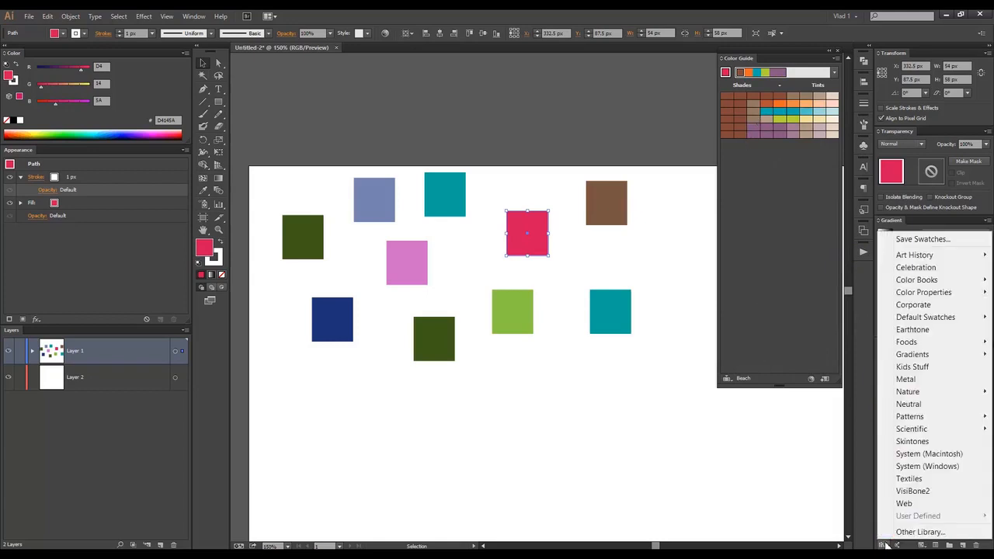
{"action": "left_click", "coordinate": [836, 51]}
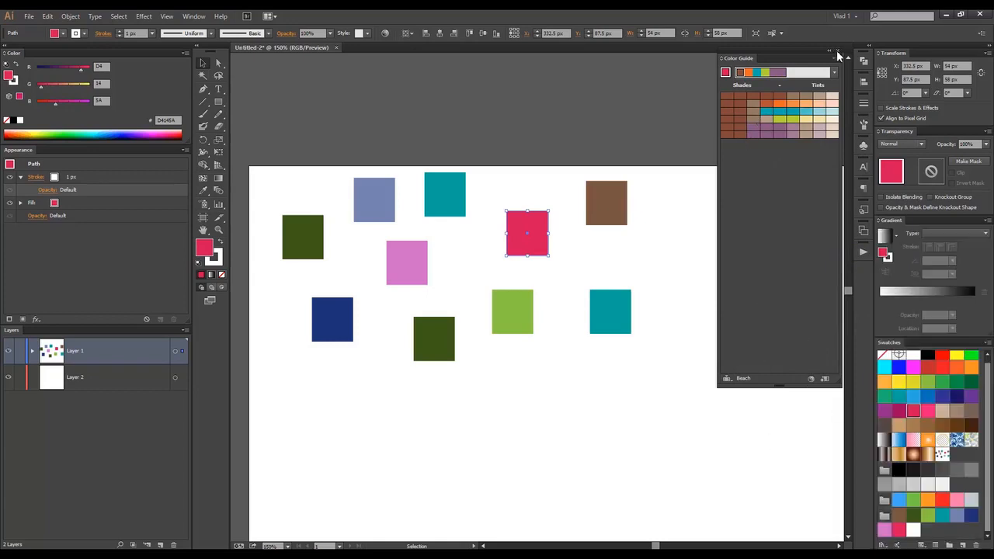
{"action": "left_click", "coordinate": [837, 50]}
{"action": "left_click", "coordinate": [805, 325]}
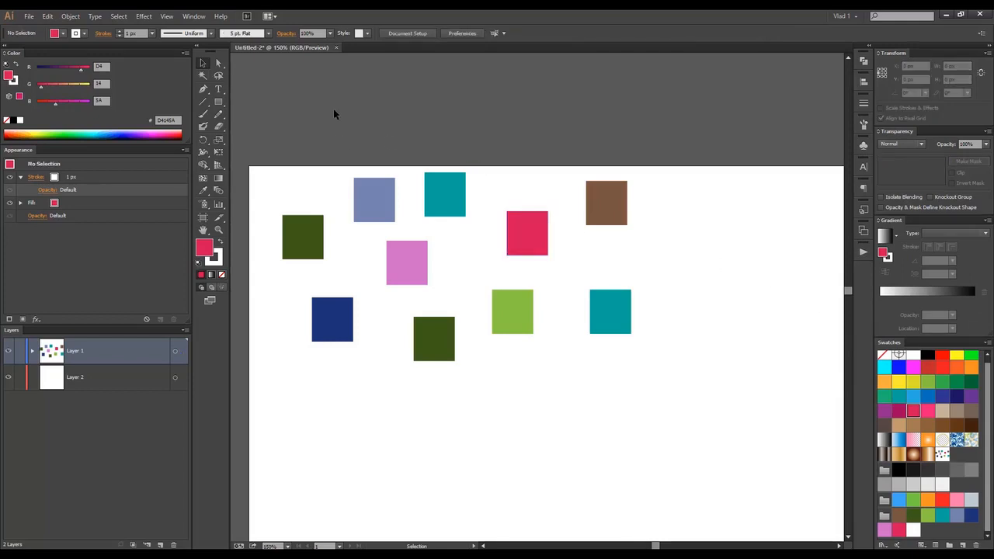
Open Recolor Artwork for the slate-blue square, view the preset options, and expand the Web Color Group, s and Grays color groups
{"action": "left_click", "coordinate": [371, 193]}
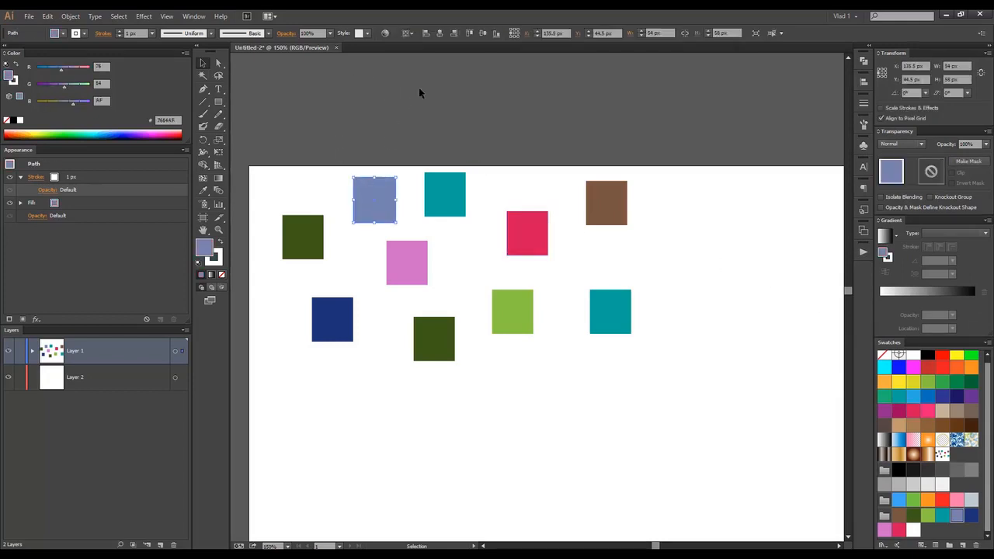
{"action": "left_click", "coordinate": [385, 35]}
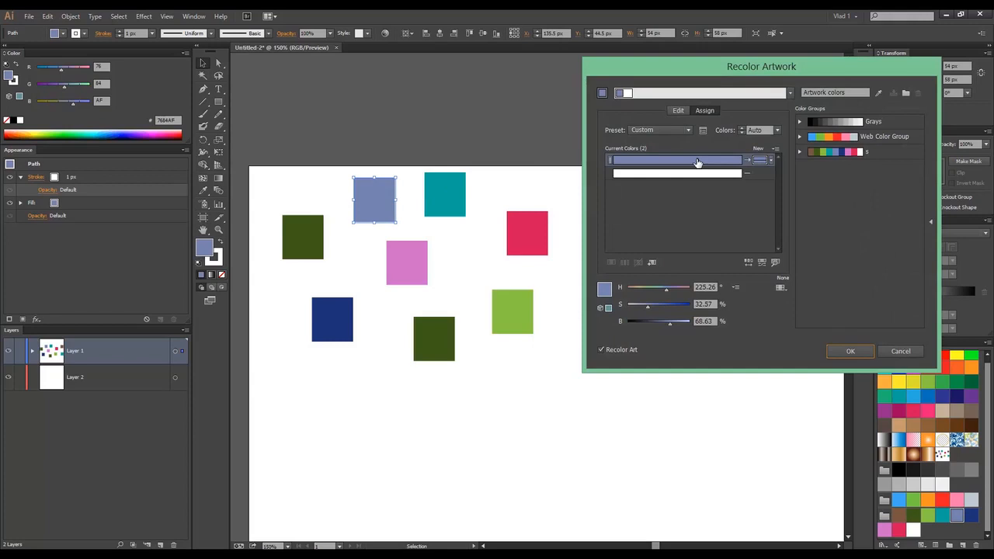
{"action": "left_click", "coordinate": [663, 131]}
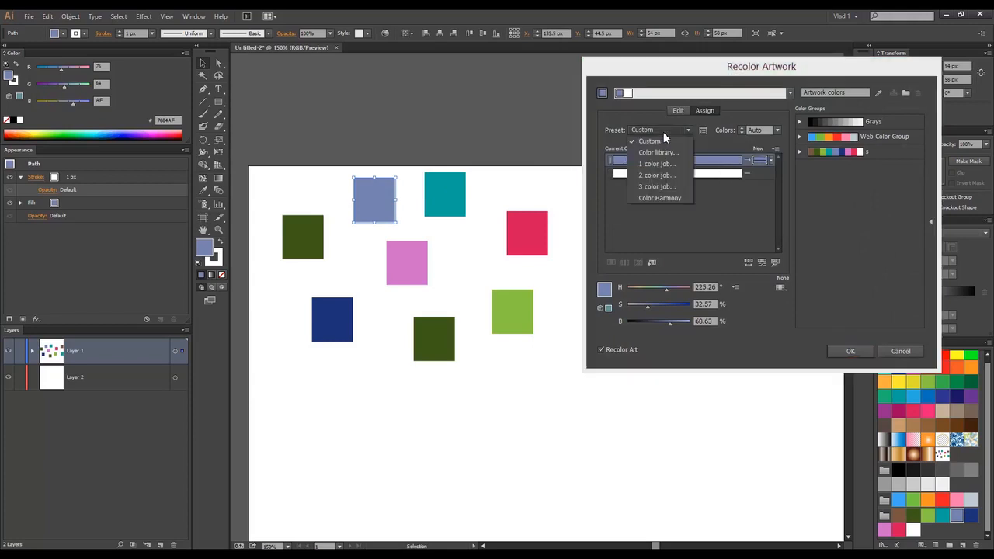
{"action": "left_click", "coordinate": [652, 108]}
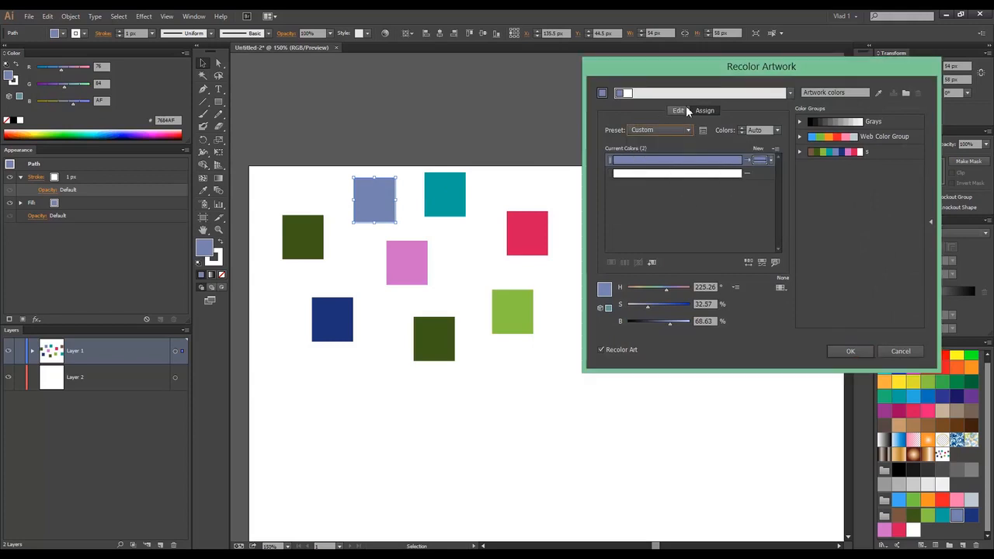
{"action": "left_click", "coordinate": [800, 135]}
{"action": "left_click", "coordinate": [800, 242]}
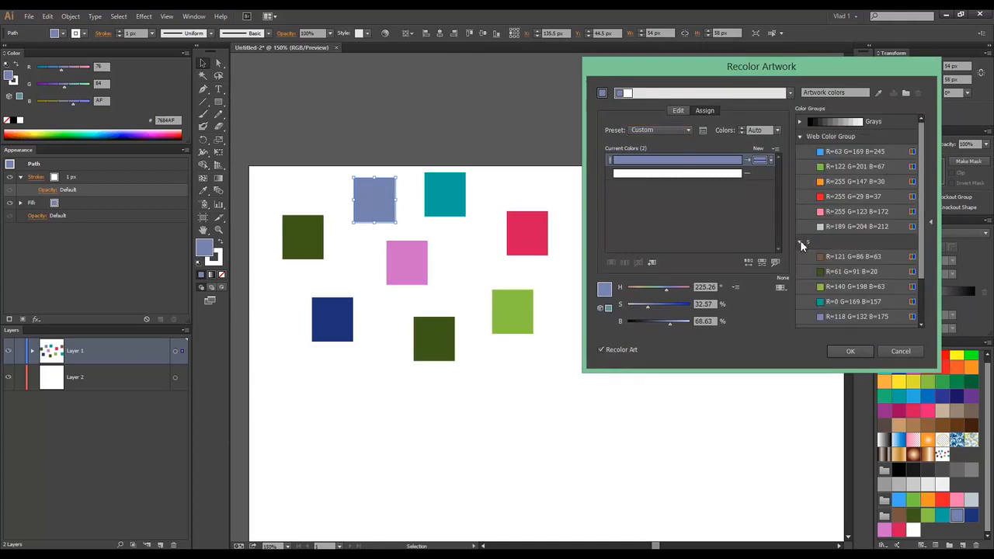
{"action": "left_click", "coordinate": [800, 121]}
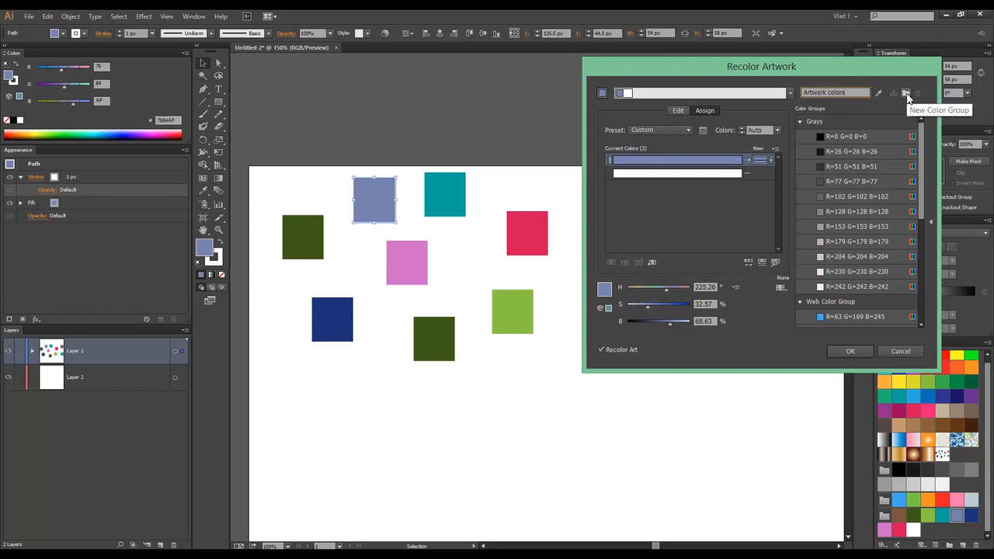
Try shifting the slate-blue square's fill to orange-brown on the Recolor Artwork color wheel
{"action": "left_click", "coordinate": [678, 111]}
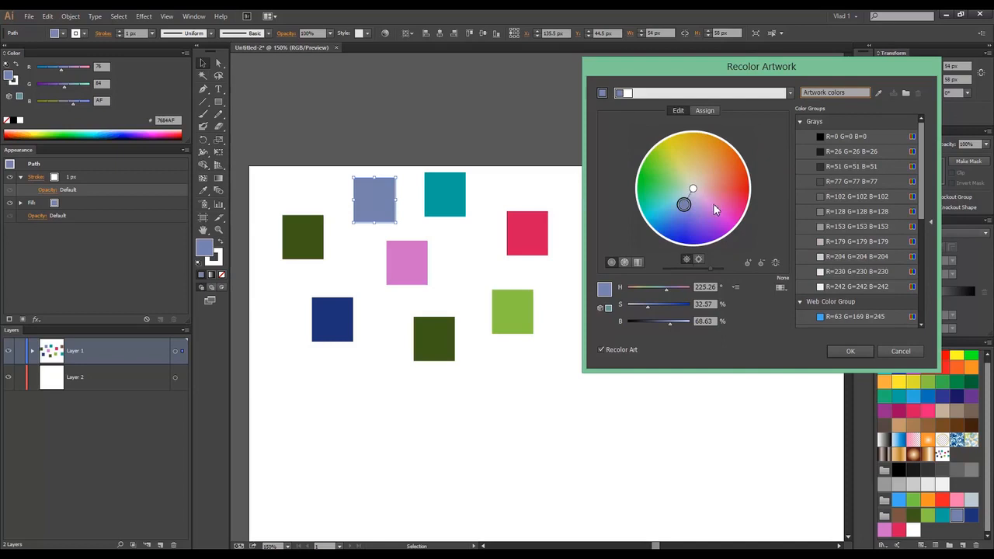
{"action": "left_click_drag", "start_coordinate": [685, 204], "coordinate": [718, 185]}
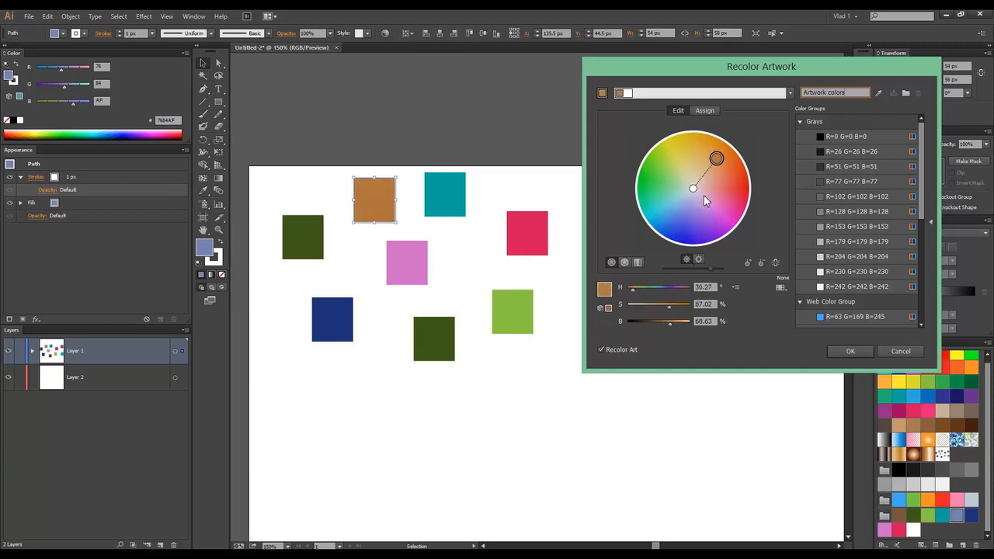
{"action": "left_click", "coordinate": [909, 351]}
Fill the slate-blue square with a linear gradient from light blue to tan, using colors from the swatches
{"action": "left_click", "coordinate": [882, 238]}
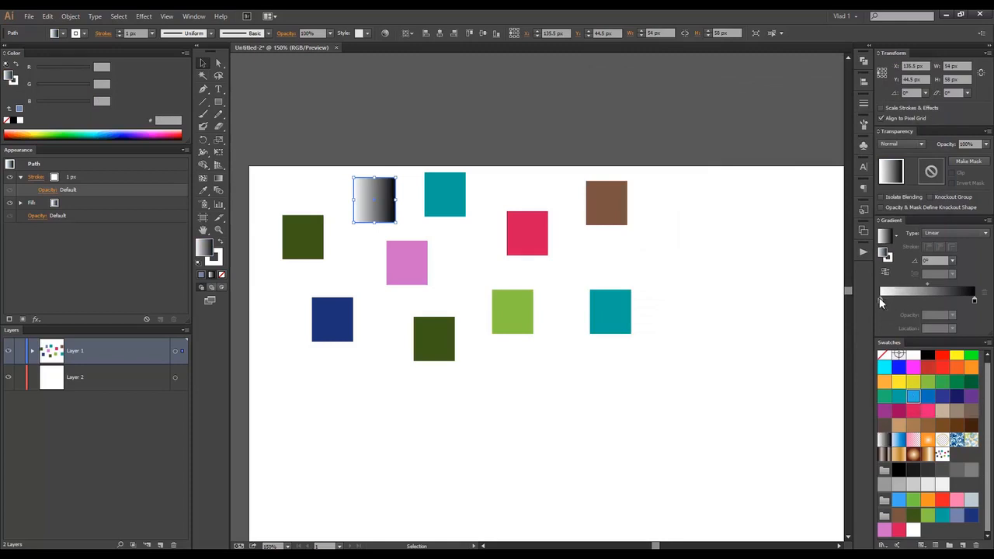
{"action": "left_click_drag", "start_coordinate": [913, 396], "coordinate": [879, 299]}
{"action": "left_click_drag", "start_coordinate": [941, 412], "coordinate": [973, 301]}
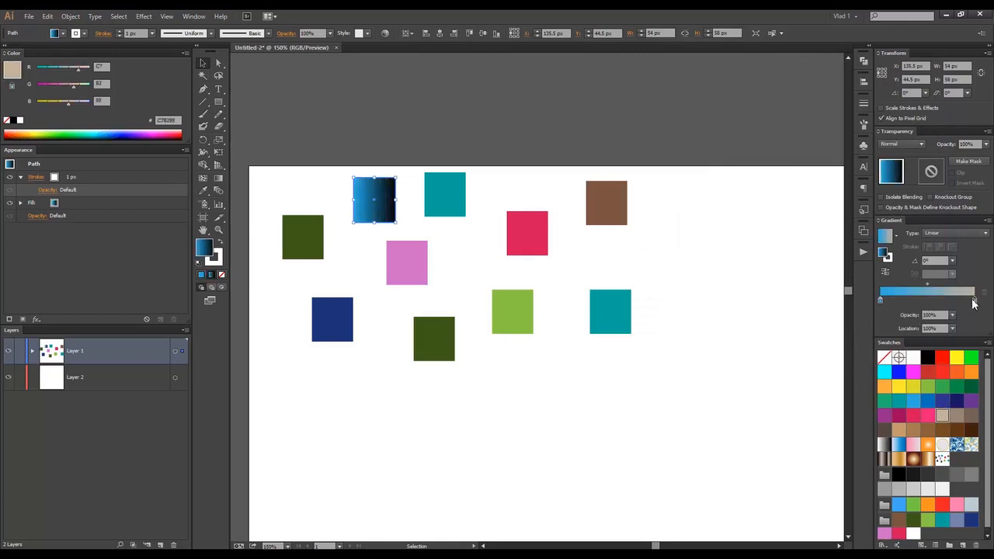
Try shifting the gradient's light-blue color to a deeper blue on the Recolor Artwork color wheel
{"action": "left_click", "coordinate": [386, 32]}
{"action": "left_click", "coordinate": [677, 110]}
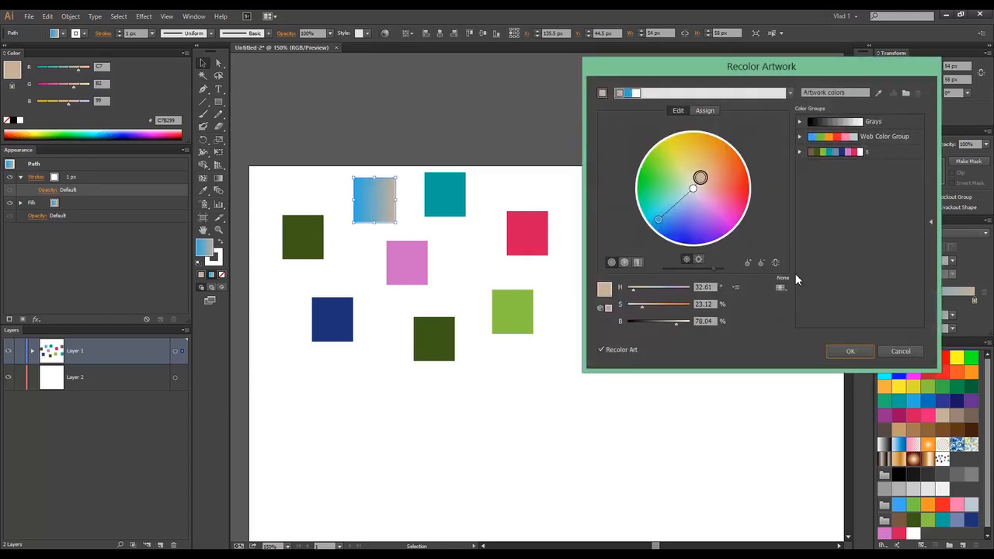
{"action": "mouse_move", "coordinate": [659, 221]}
{"action": "left_mouse_down"}
{"action": "mouse_move", "coordinate": [650, 179]}
{"action": "mouse_move", "coordinate": [664, 225]}
{"action": "left_mouse_up"}
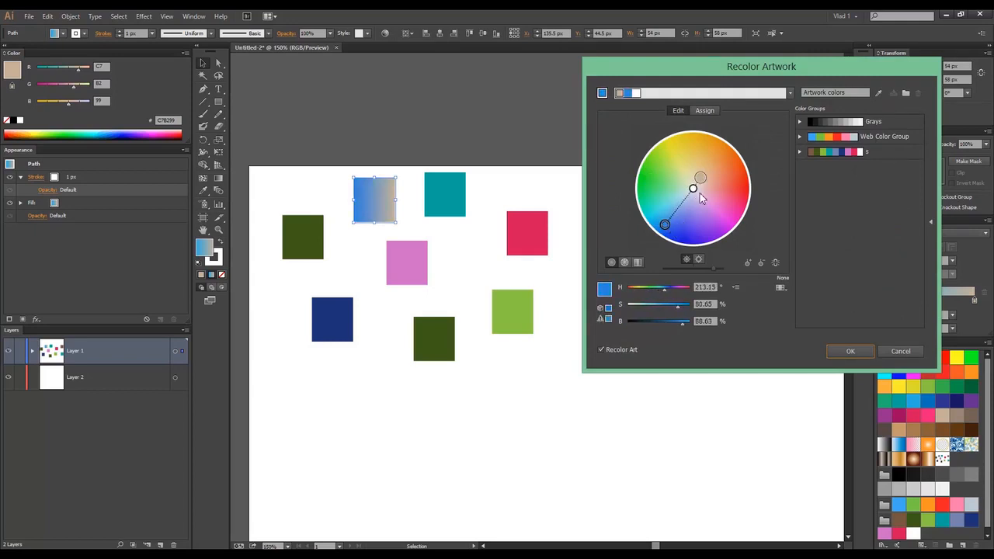
{"action": "left_click", "coordinate": [902, 352]}
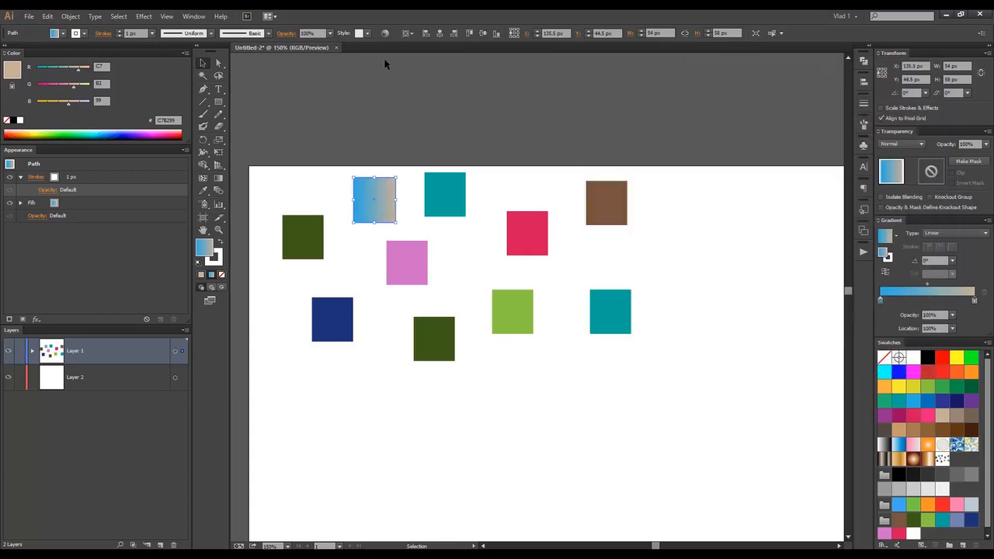
Reopen Recolor Artwork for the gradient square in Edit mode, link the harmony colors, and rotate them together on the color wheel
{"action": "left_click", "coordinate": [385, 34]}
{"action": "left_click", "coordinate": [671, 109]}
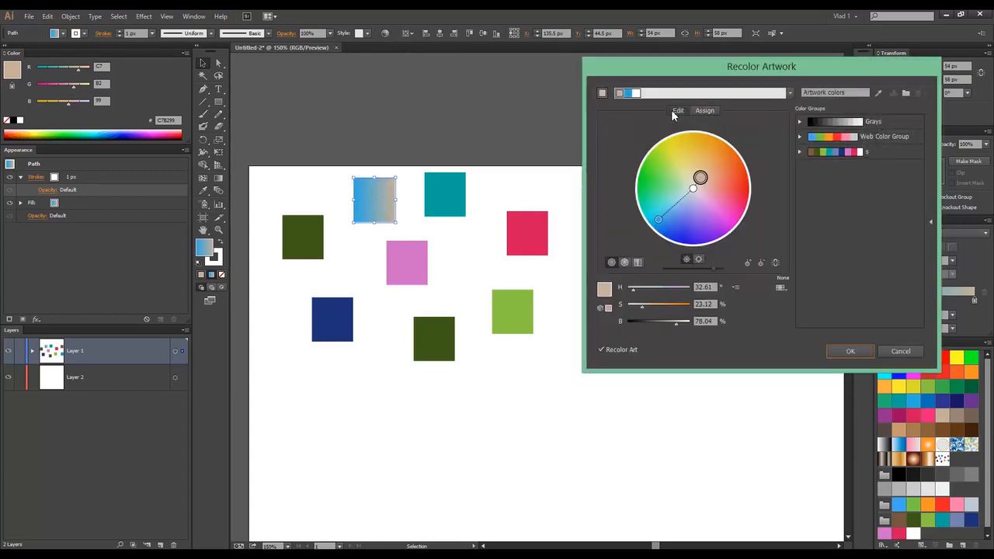
{"action": "left_click", "coordinate": [776, 264]}
{"action": "left_click_drag", "start_coordinate": [666, 229], "coordinate": [692, 189]}
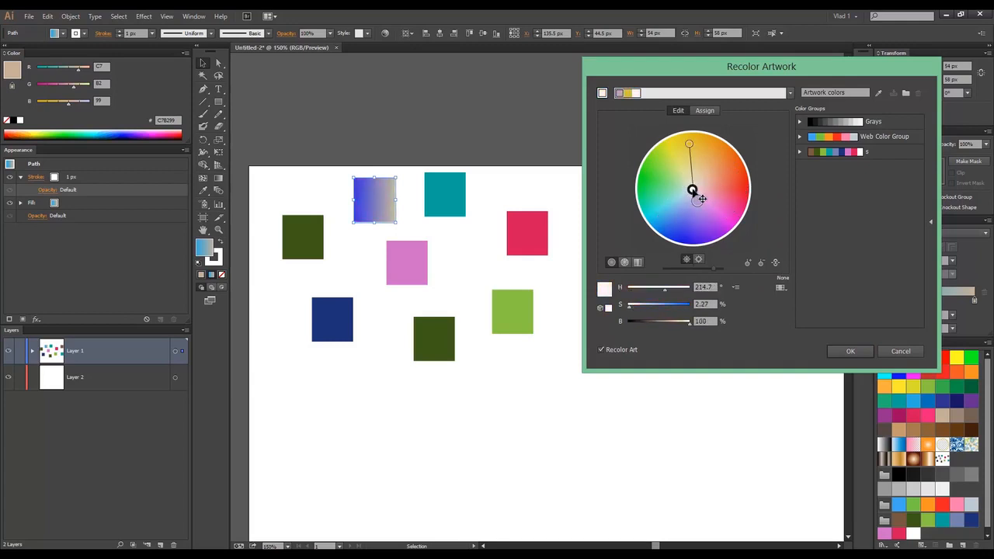
Add another color to the color wheel and move it to orange
{"action": "left_click", "coordinate": [750, 265]}
{"action": "left_click", "coordinate": [719, 200]}
{"action": "mouse_move", "coordinate": [719, 199]}
{"action": "left_mouse_down"}
{"action": "mouse_move", "coordinate": [734, 178]}
{"action": "mouse_move", "coordinate": [719, 162]}
{"action": "left_mouse_up"}
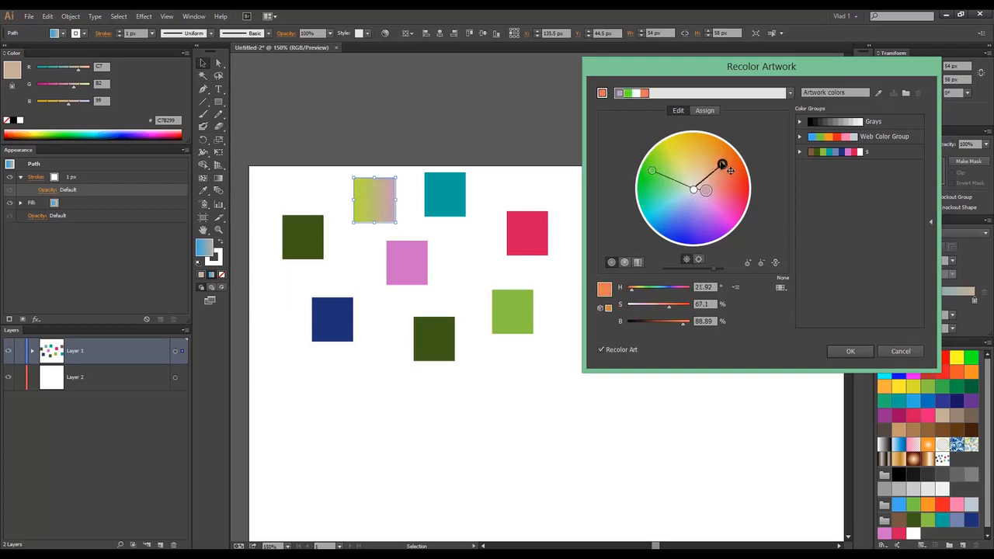
Set the added color's hue to 146° in HSB mode, and view the libraries available for limiting the colors
{"action": "left_click", "coordinate": [735, 287]}
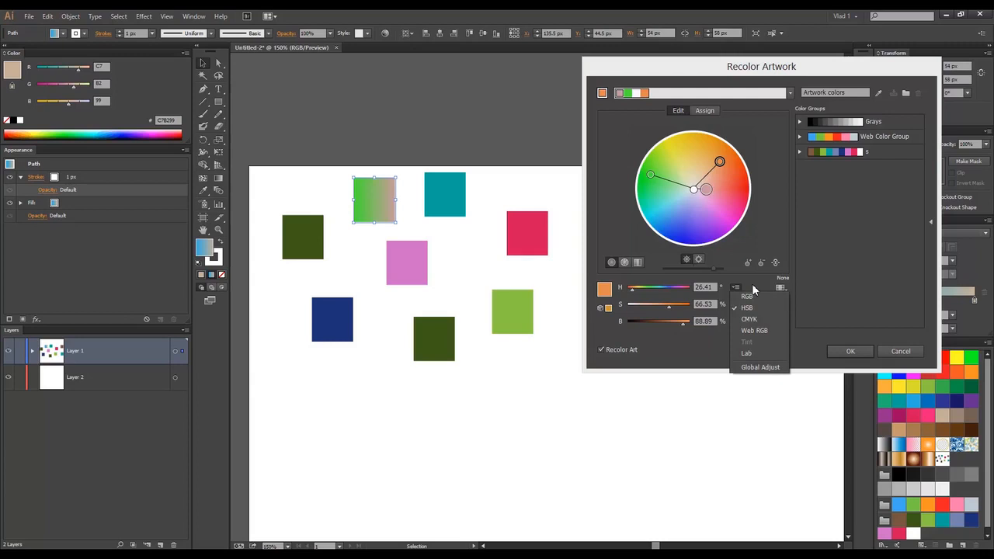
{"action": "left_click", "coordinate": [751, 286]}
{"action": "mouse_move", "coordinate": [650, 289]}
{"action": "left_mouse_down"}
{"action": "mouse_move", "coordinate": [662, 289]}
{"action": "mouse_move", "coordinate": [638, 292]}
{"action": "mouse_move", "coordinate": [664, 292]}
{"action": "mouse_move", "coordinate": [652, 286]}
{"action": "left_mouse_up"}
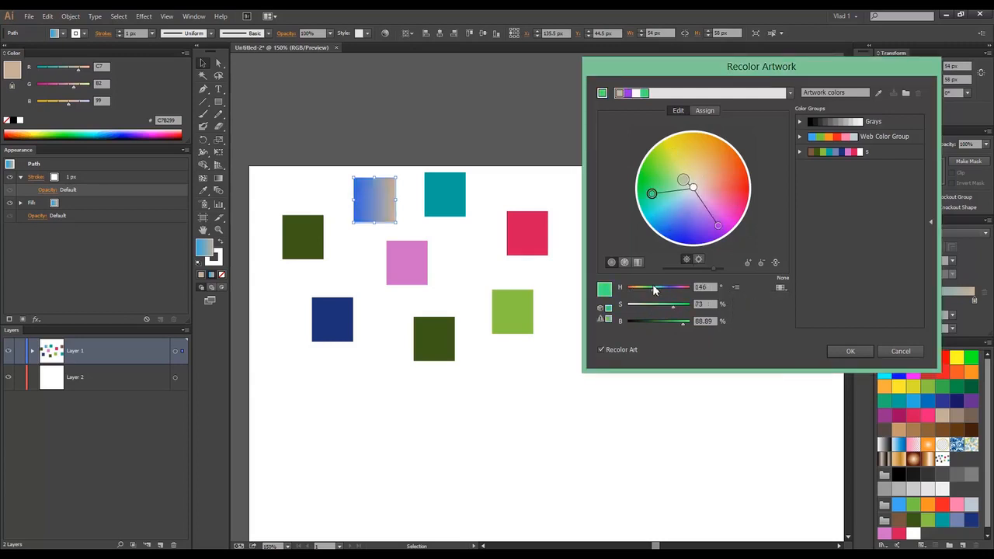
{"action": "left_click", "coordinate": [780, 288]}
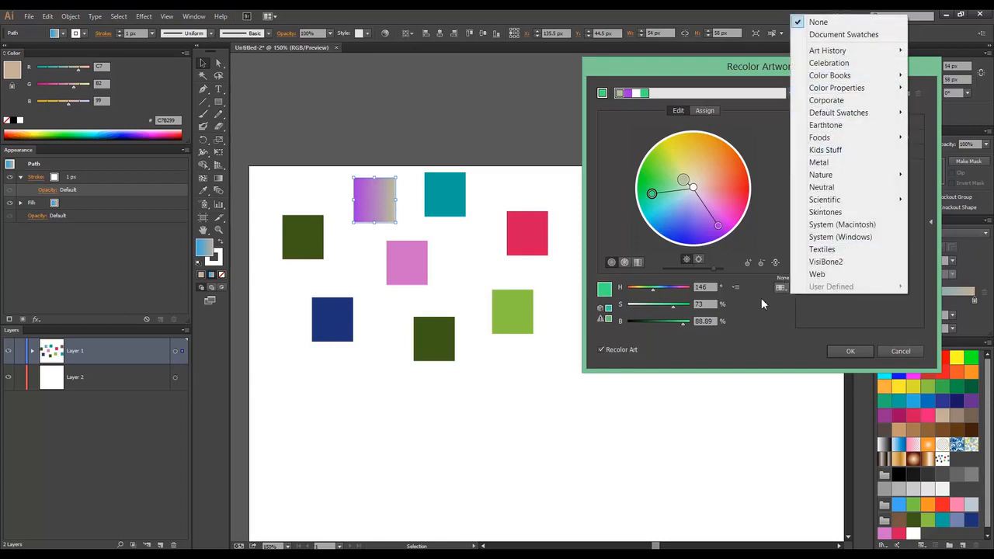
{"action": "left_click", "coordinate": [743, 298]}
Display the colors as a segmented wheel and as color bars, and randomize their order, saturation and brightness
{"action": "left_click", "coordinate": [625, 261]}
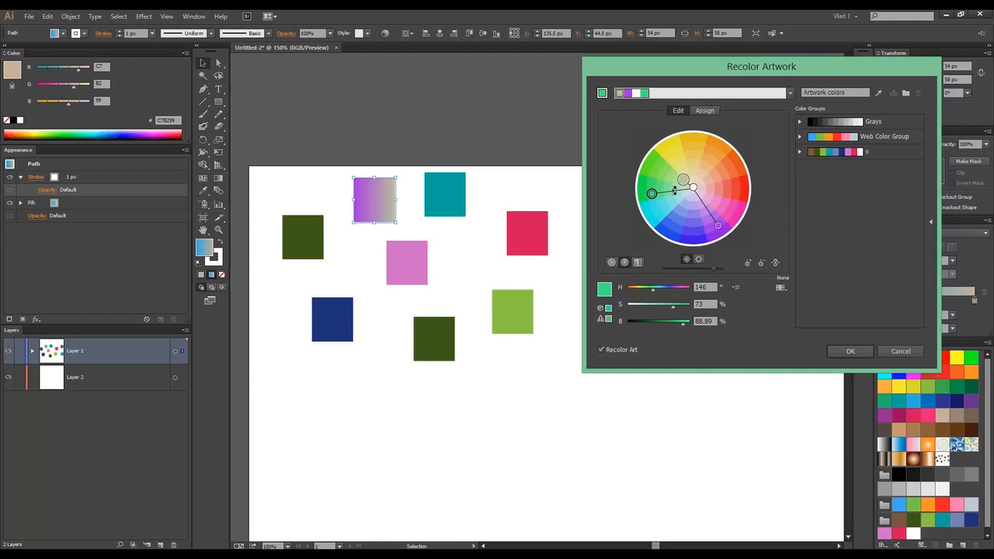
{"action": "left_click", "coordinate": [638, 263]}
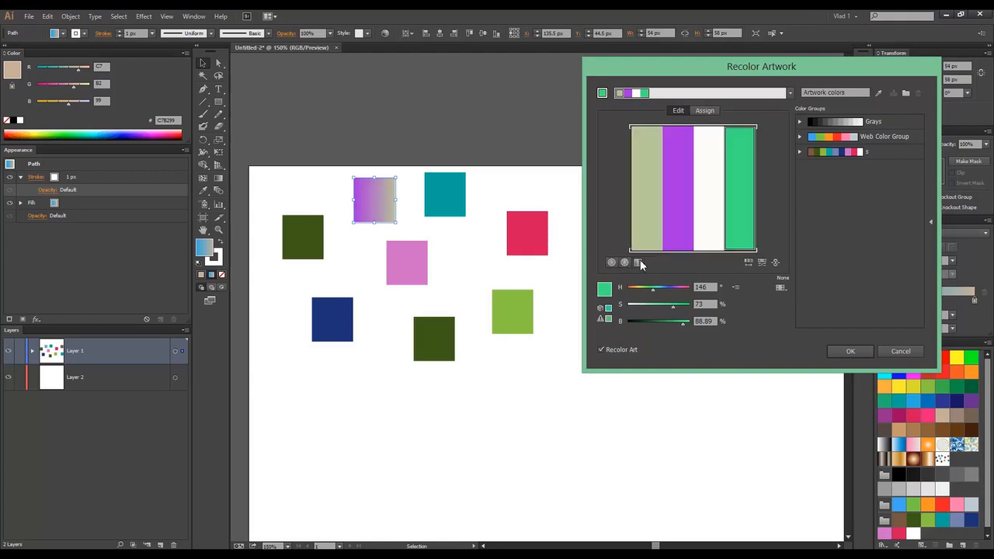
{"action": "left_click", "coordinate": [750, 262]}
{"action": "left_click", "coordinate": [750, 262]}
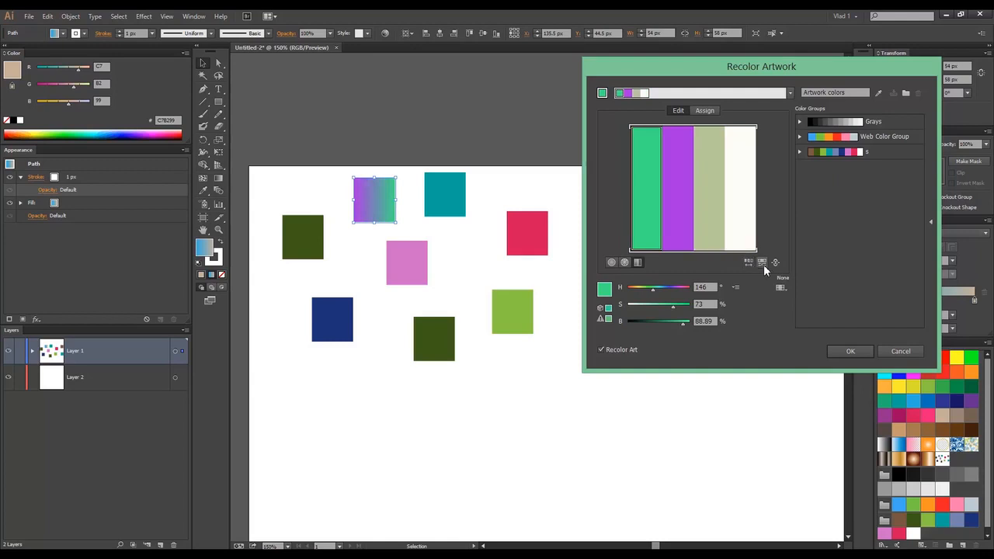
{"action": "left_click", "coordinate": [763, 264]}
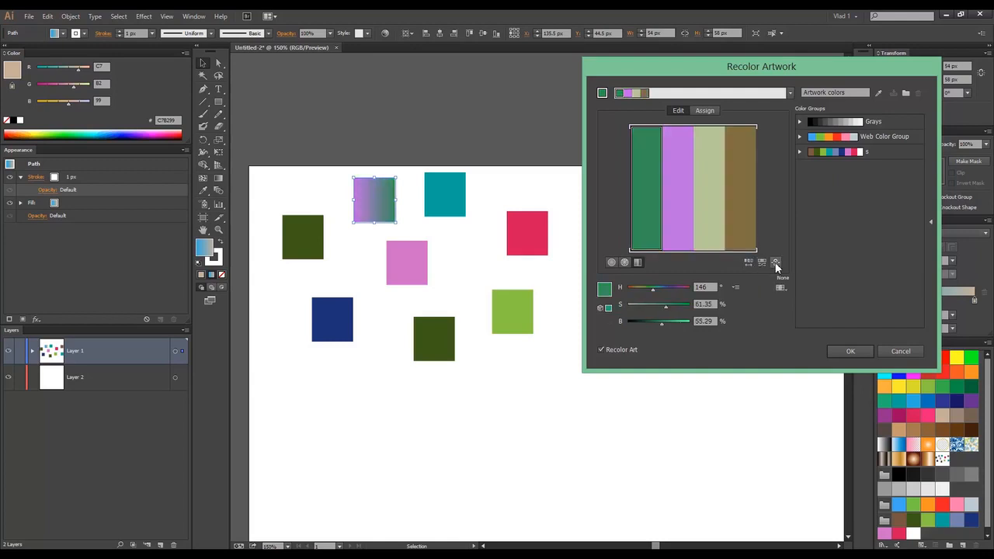
Review the new color assignments in Assign mode, accept the recoloring, and deselect the gradient square
{"action": "left_click", "coordinate": [704, 110]}
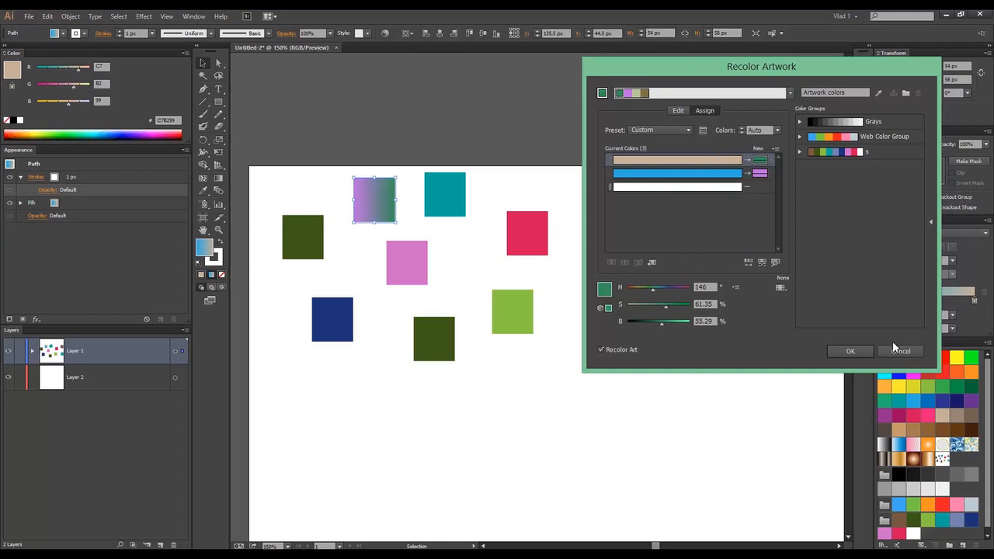
{"action": "left_click", "coordinate": [864, 352]}
{"action": "left_click", "coordinate": [532, 118]}
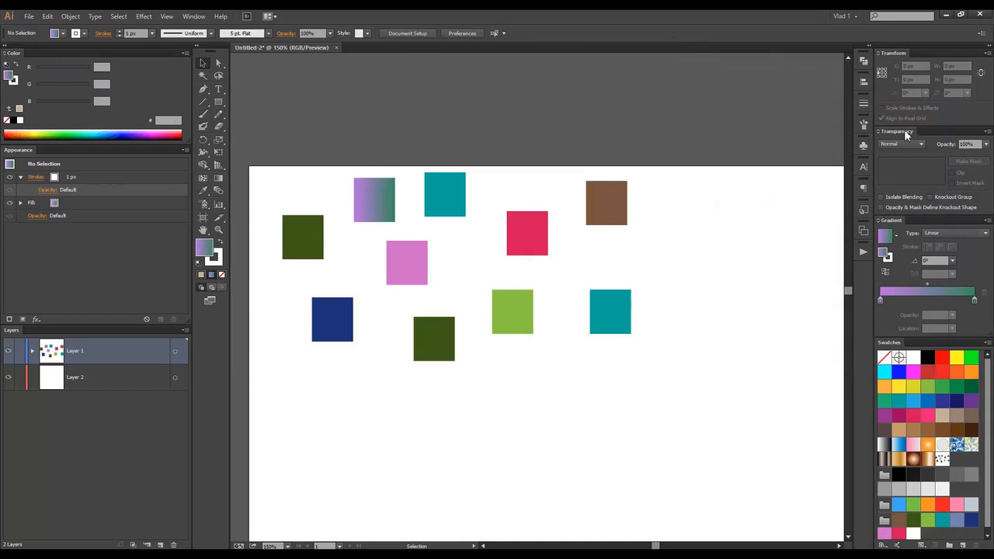
{"action": "left_click", "coordinate": [886, 147]}
{"action": "left_click", "coordinate": [720, 128]}
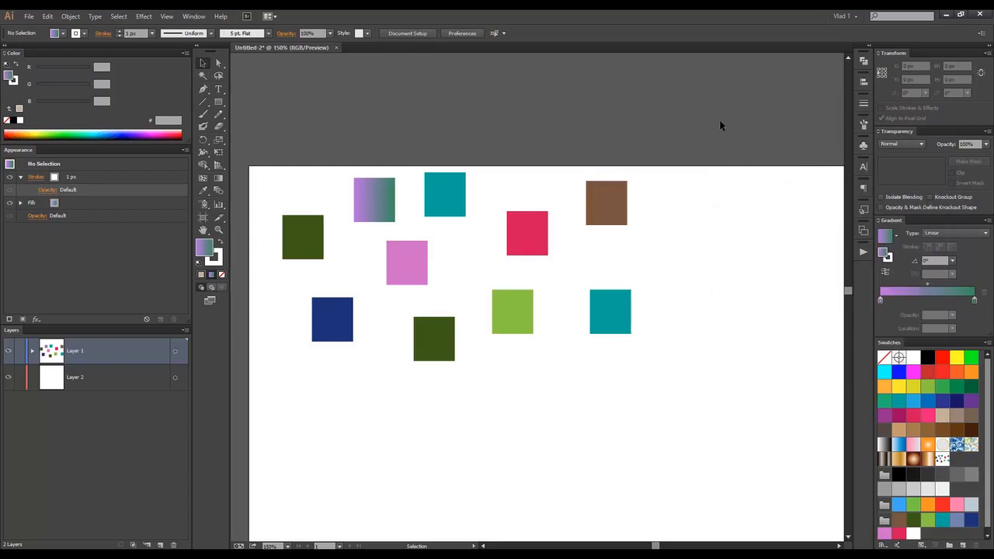